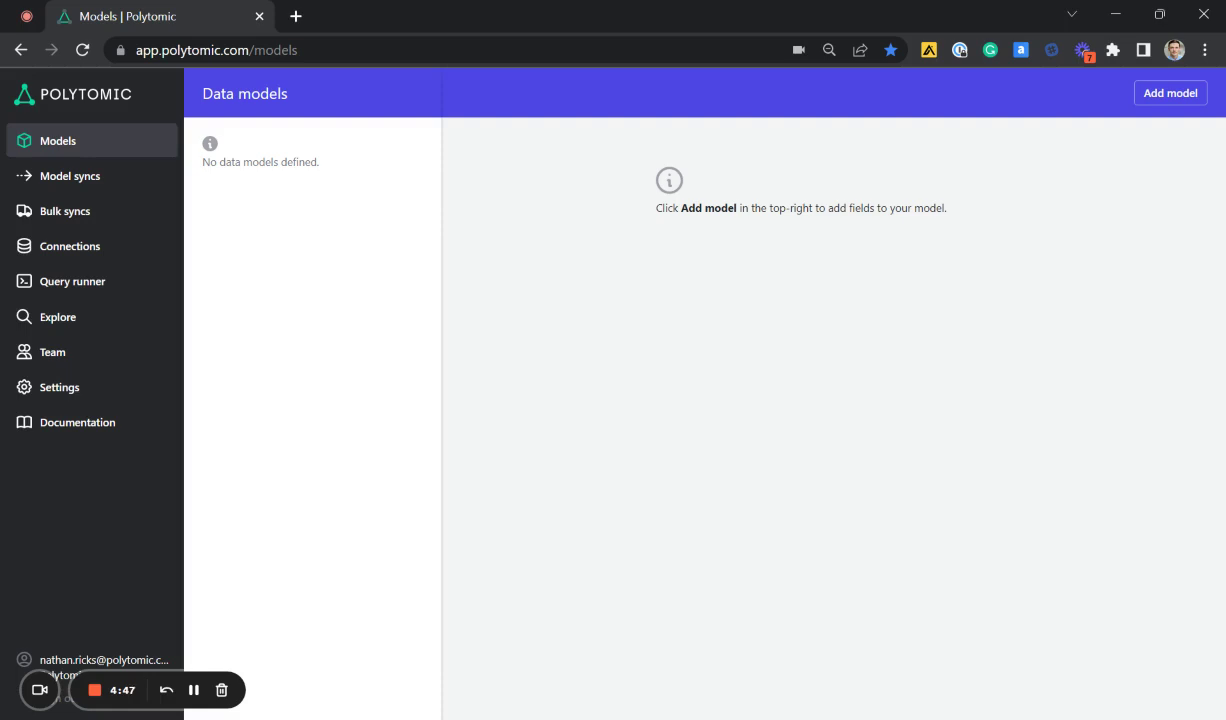
- Add a new model on the Salesforce connection and name it Contacts
left_click(1162, 100)
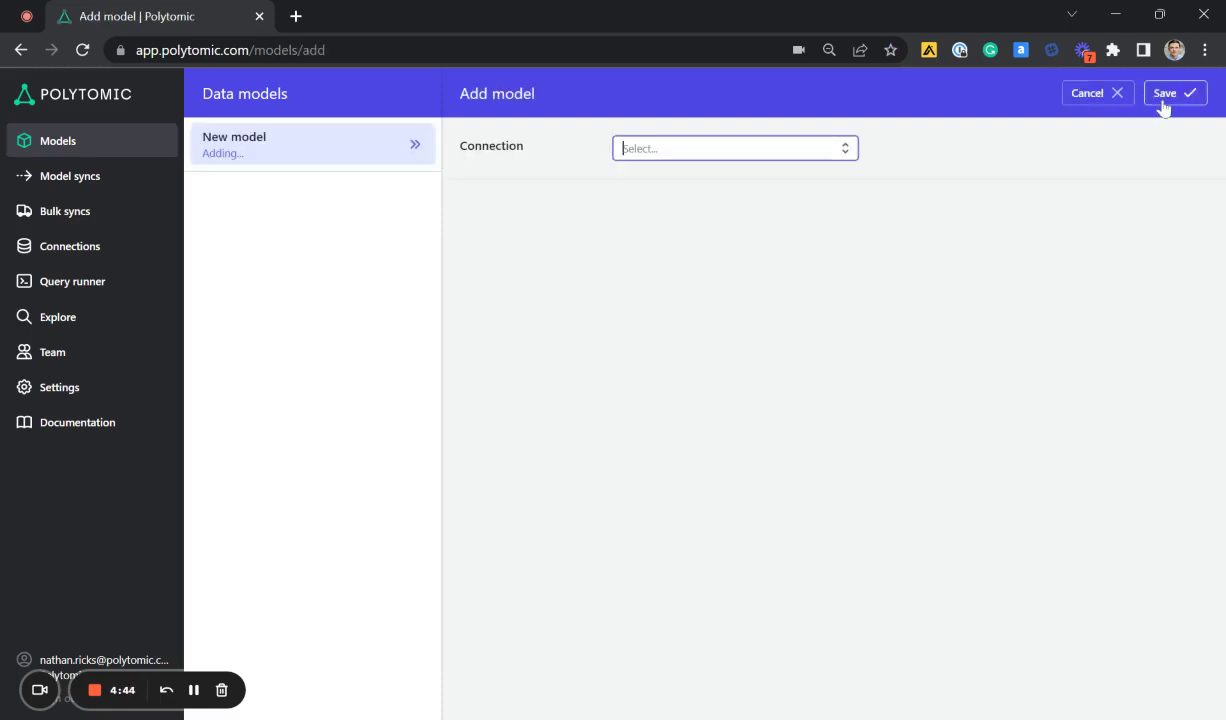
left_click(794, 157)
type("sa")
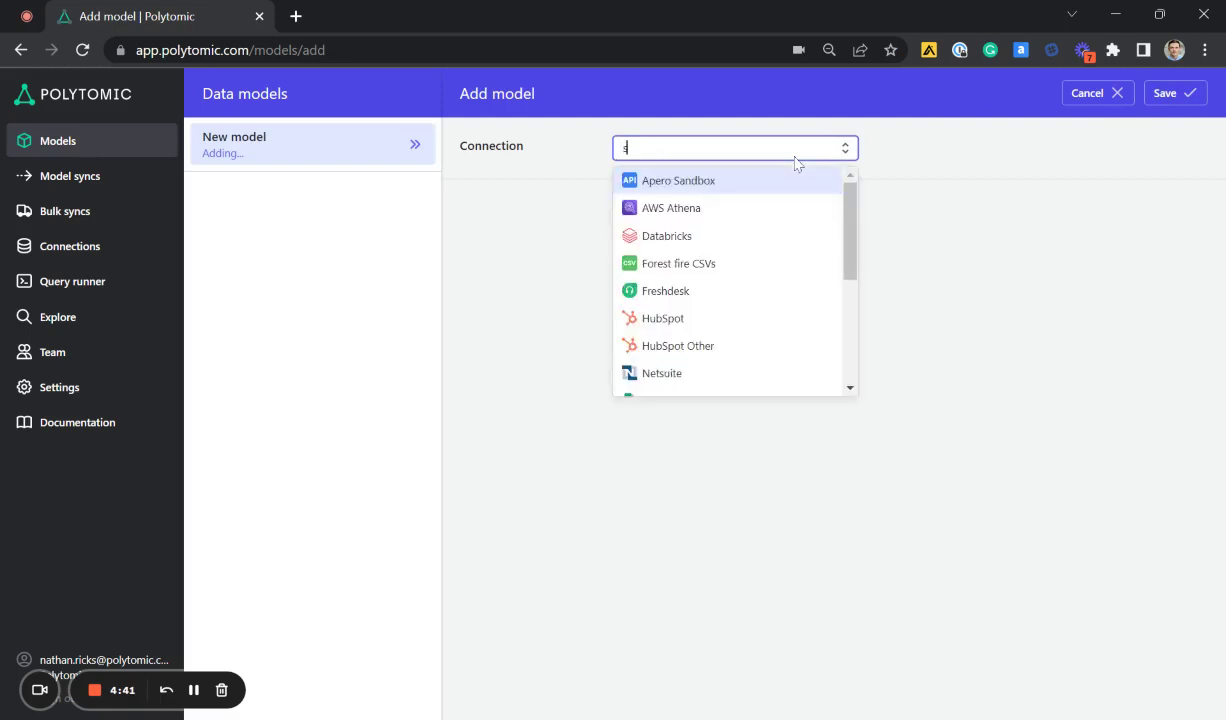
left_click(771, 208)
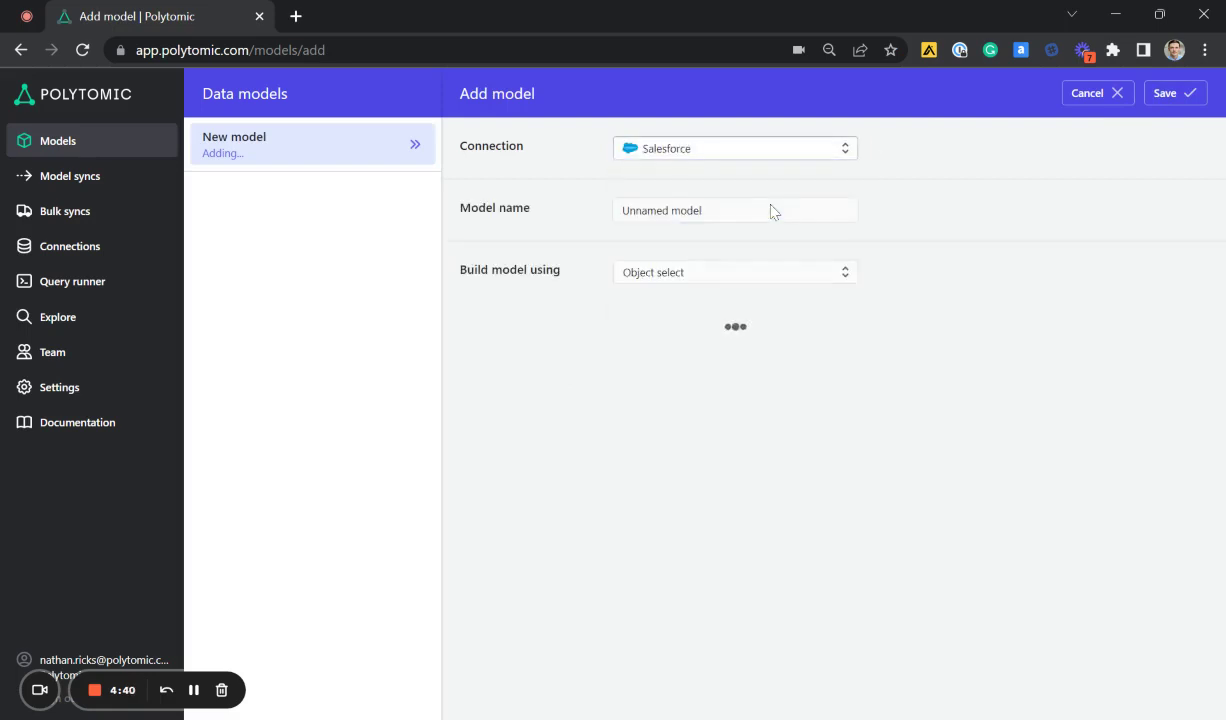
left_click_drag(704, 210, 603, 207)
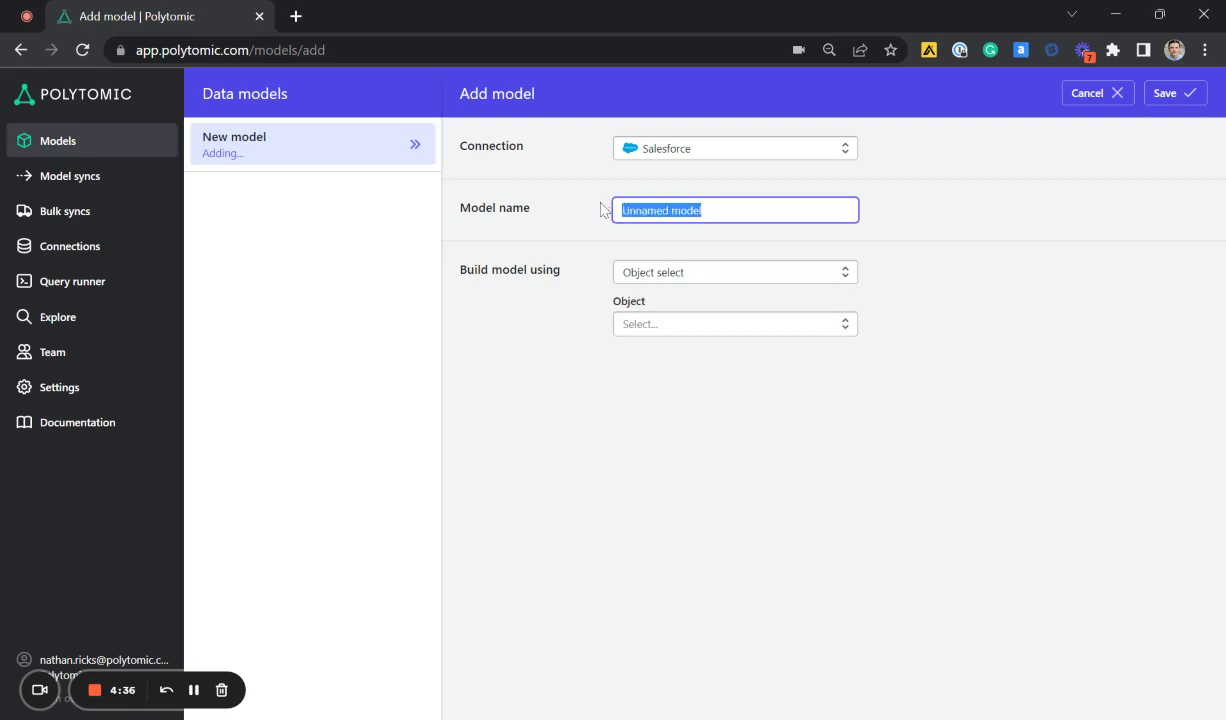
type("Contacts")
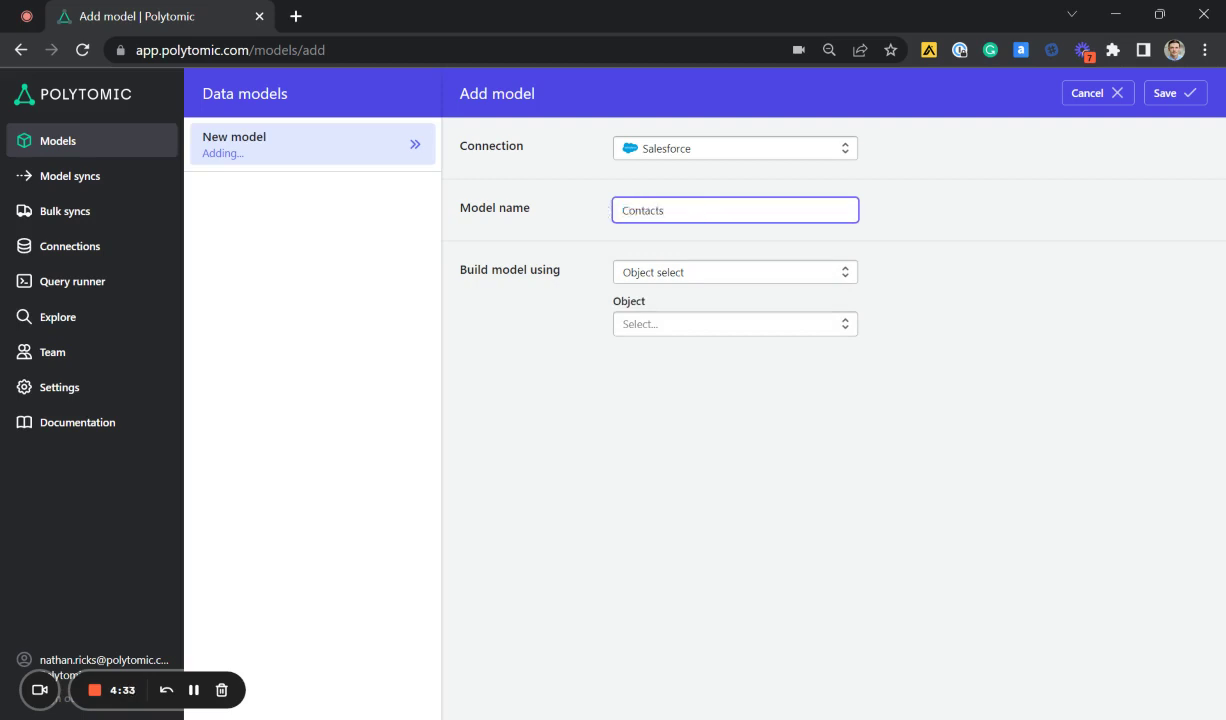
left_click(864, 268)
- Keep Object select as the build method and search the Salesforce objects for 'conta'
left_click(808, 276)
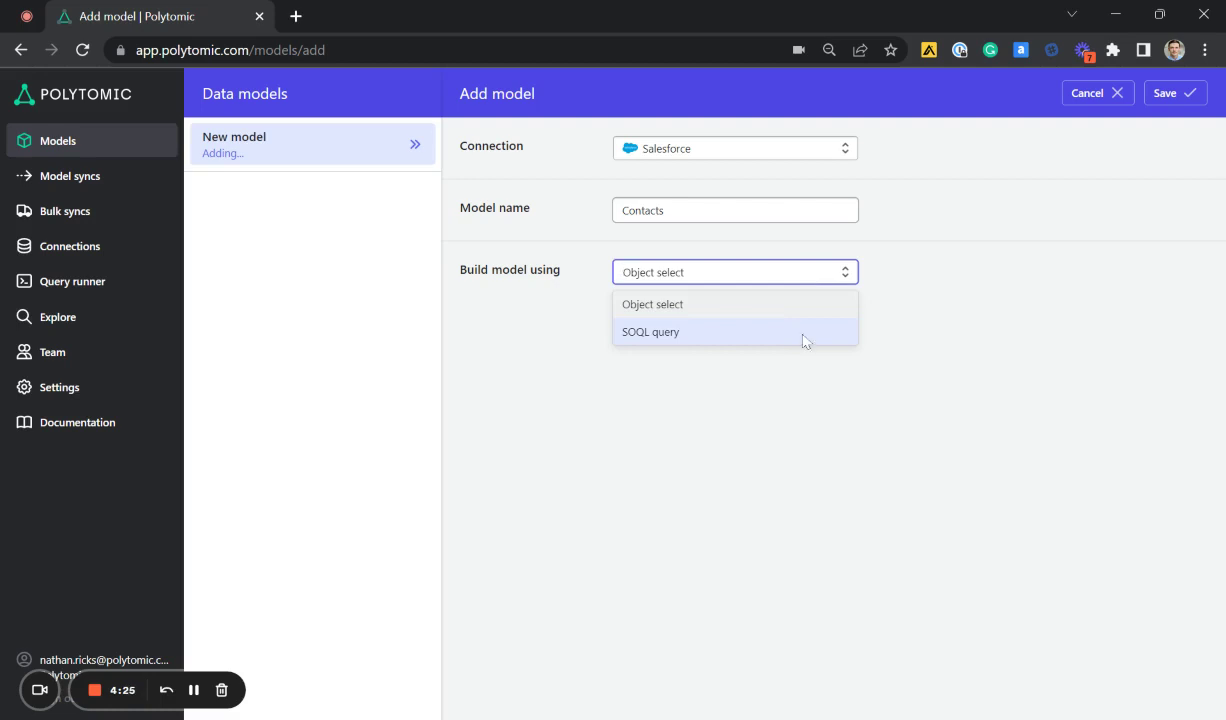
left_click(830, 316)
left_click(780, 326)
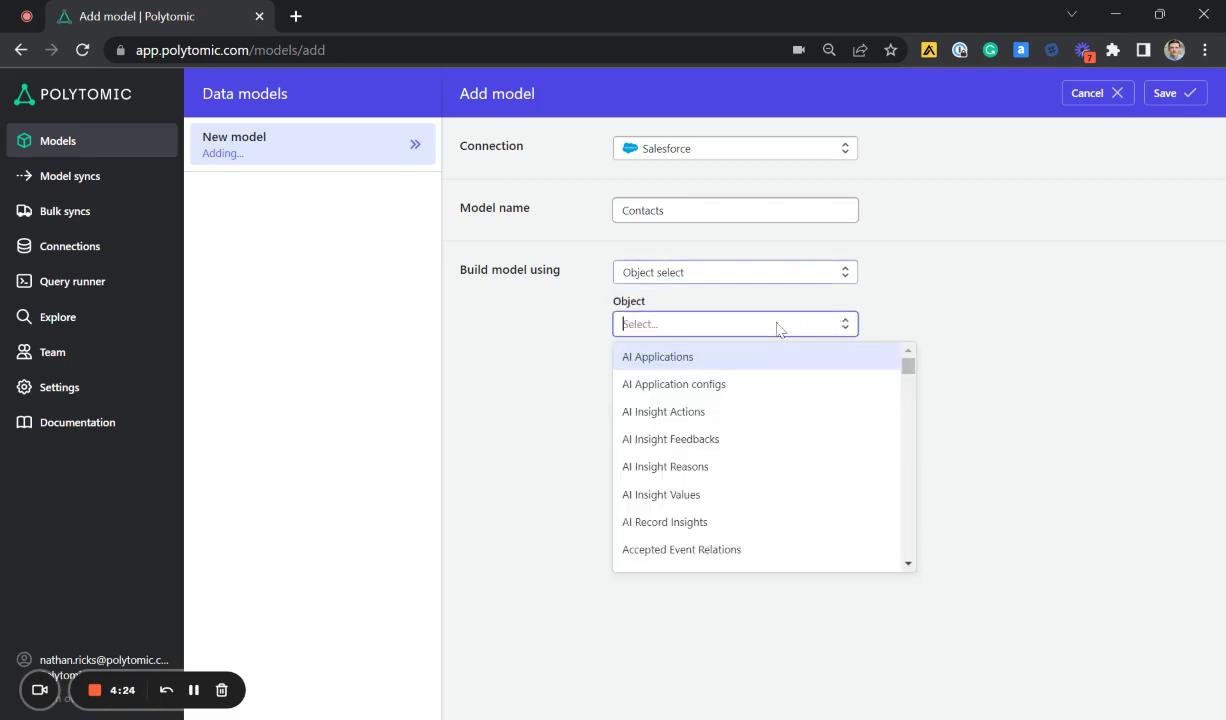
type("co")
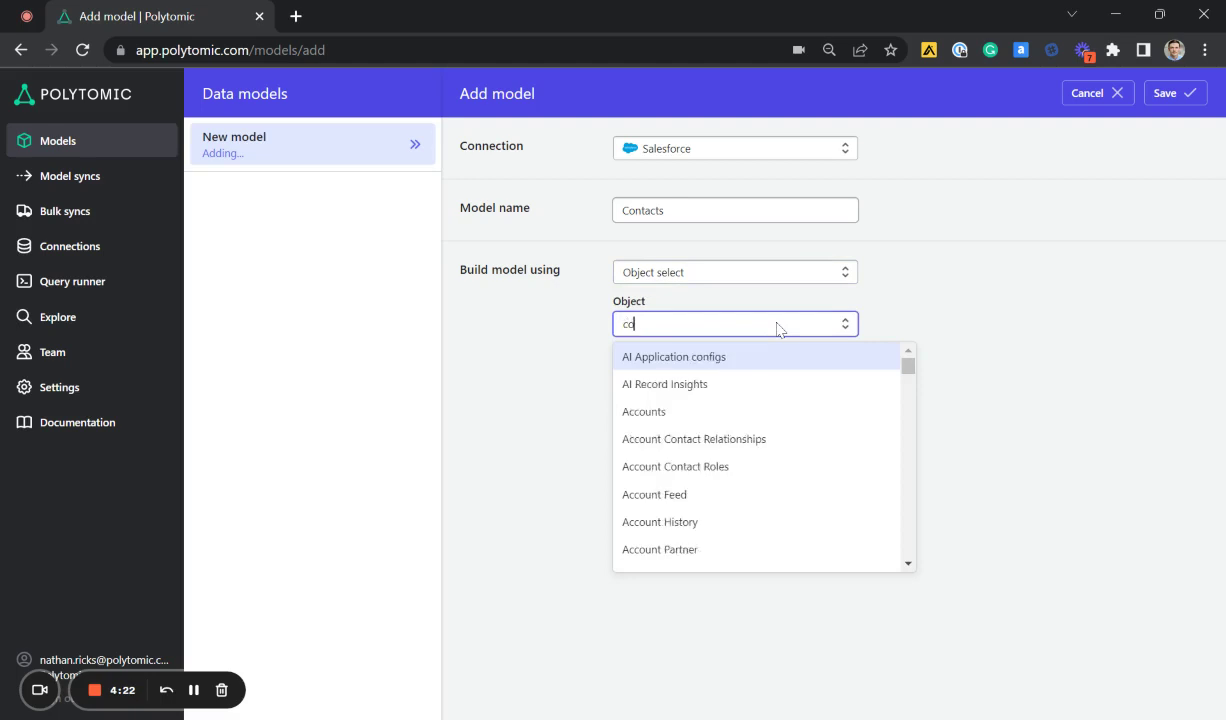
type("na")
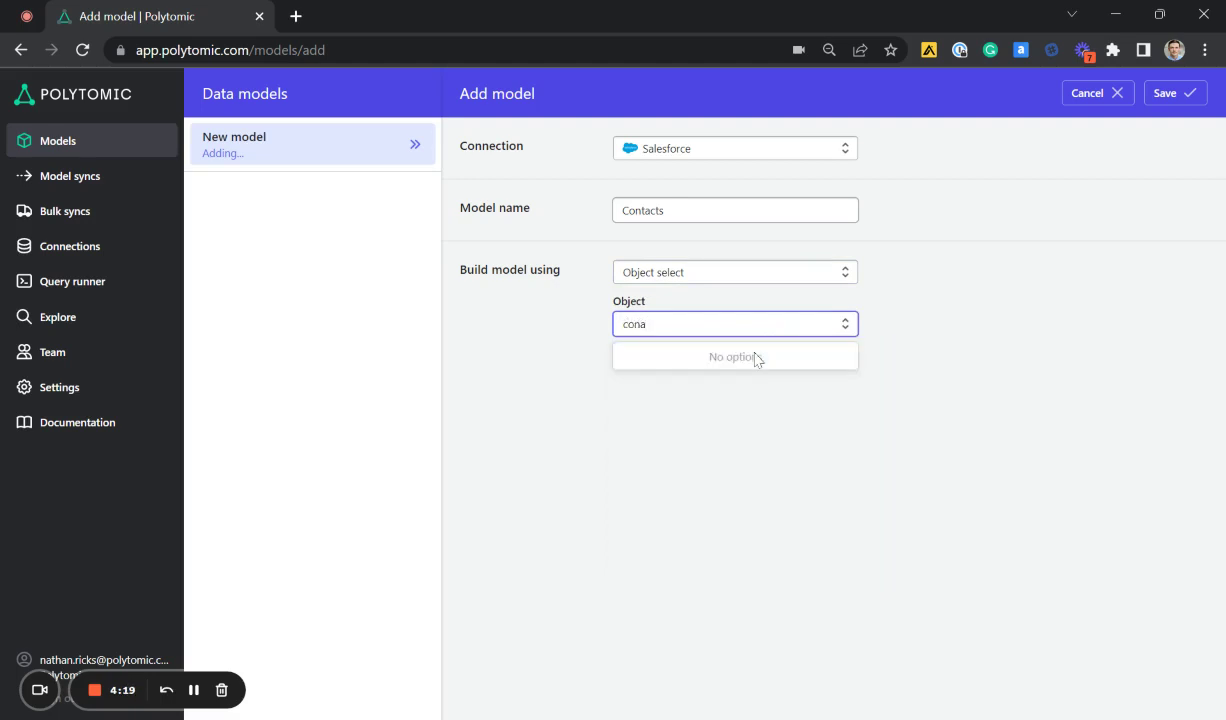
key("BackSpace")
type("ta")
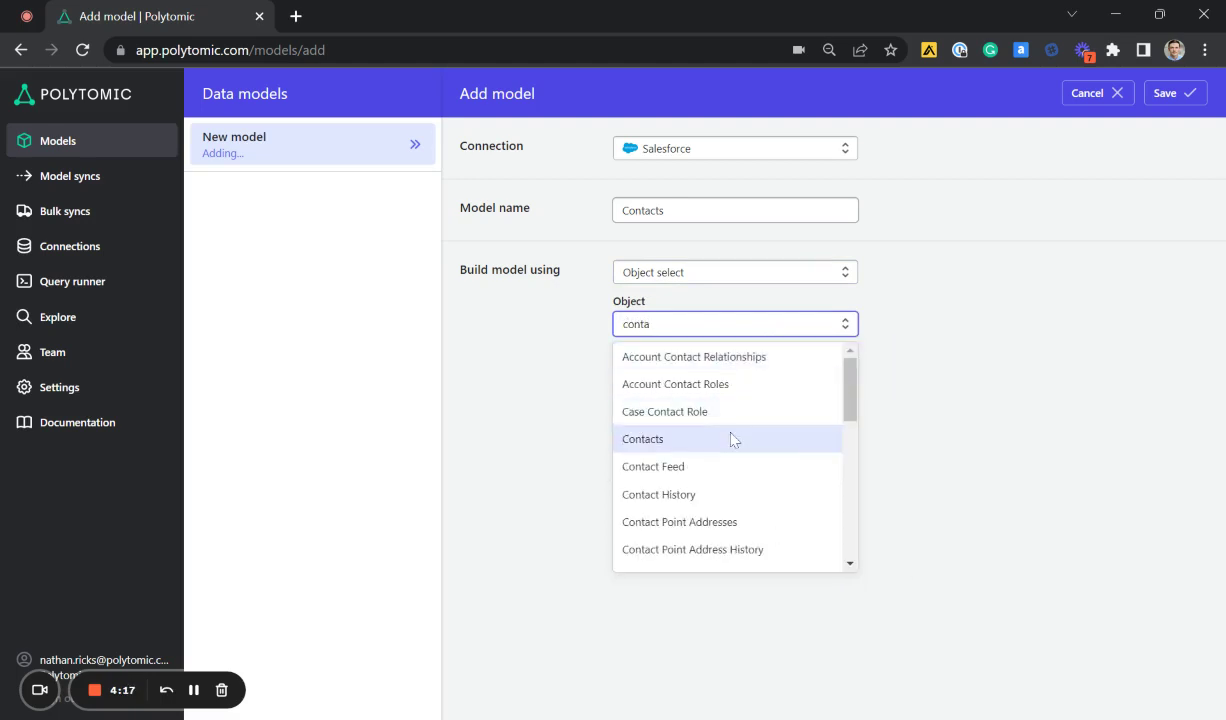
- Choose Contacts as the model's object and clear all field selections
left_click(731, 440)
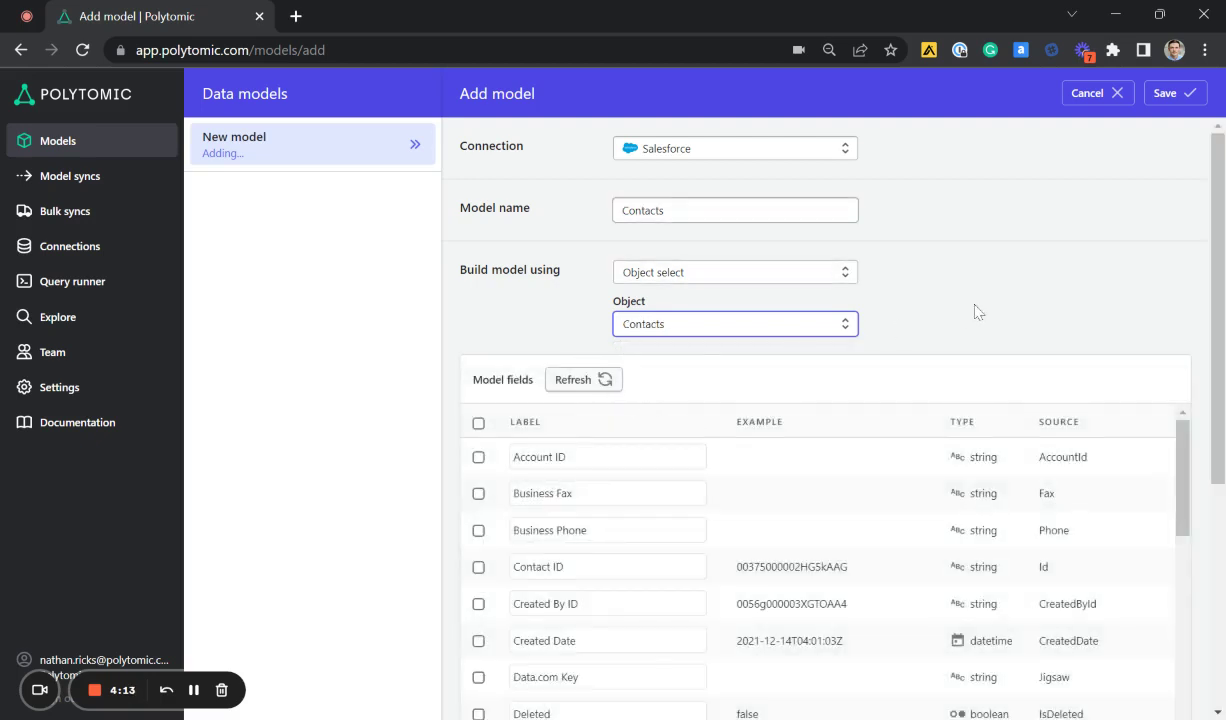
scroll(974, 309, "down", 1)
left_click(477, 328)
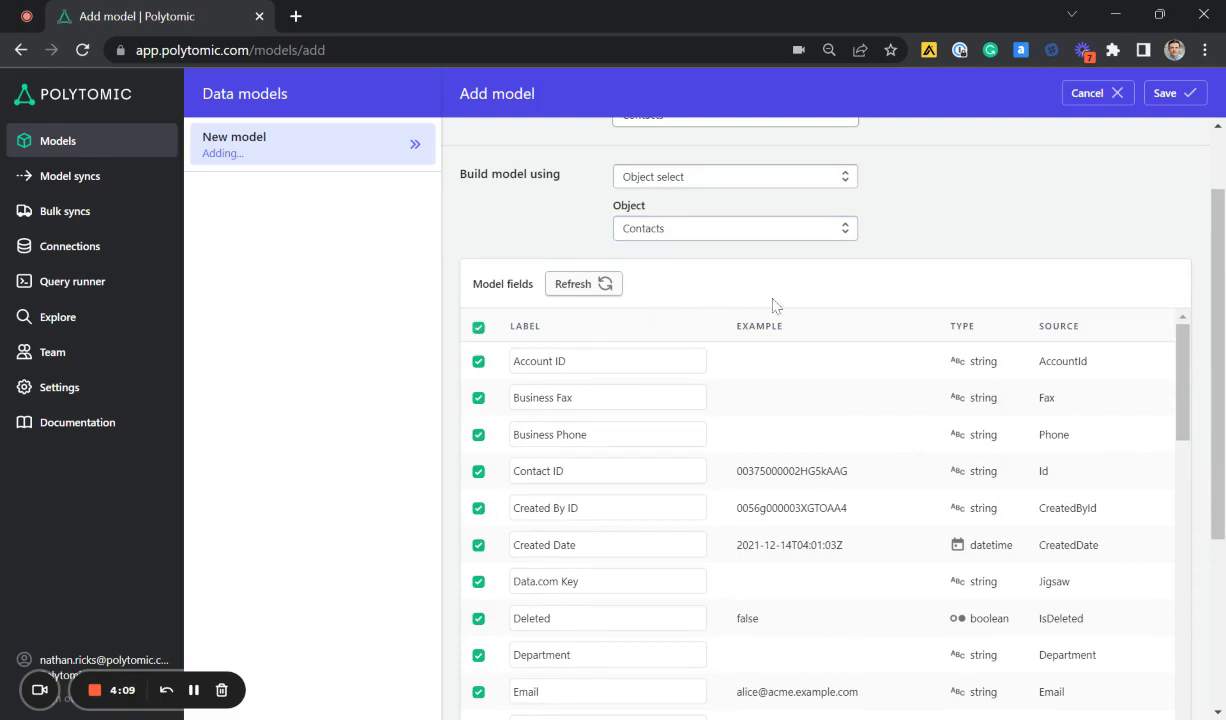
left_click(478, 329)
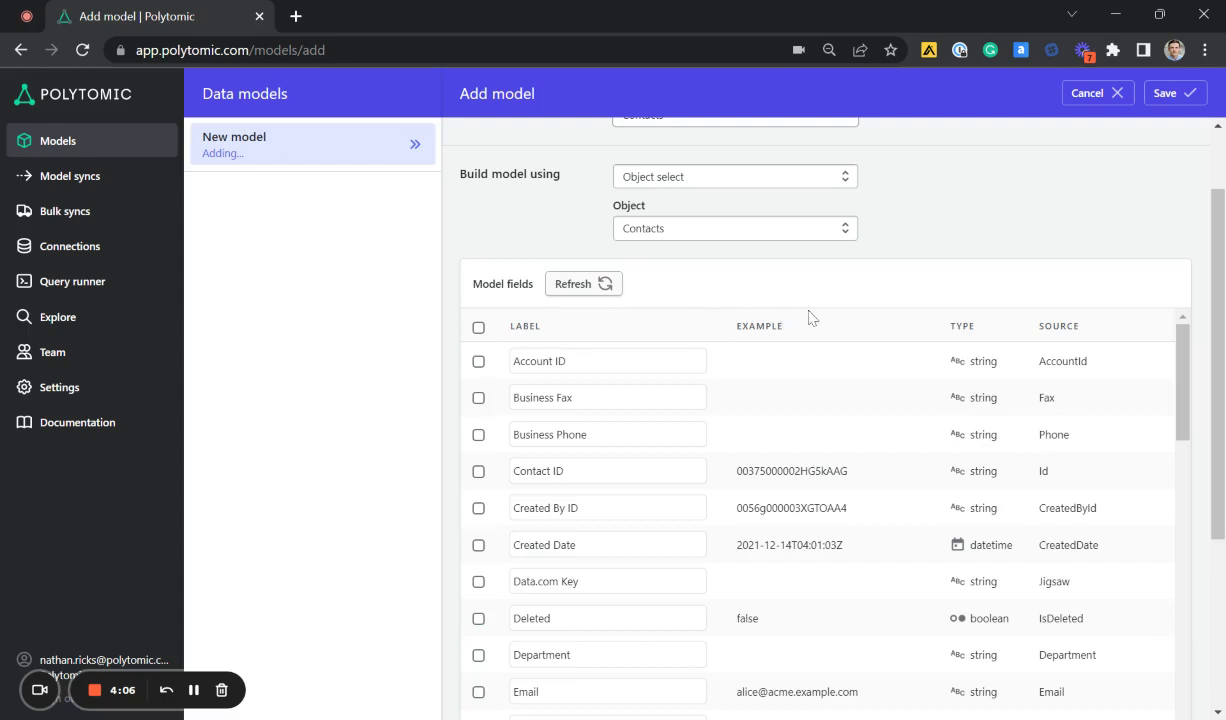
scroll(807, 315, "down", 2)
scroll(818, 314, "up", 1)
scroll(945, 390, "down", 2)
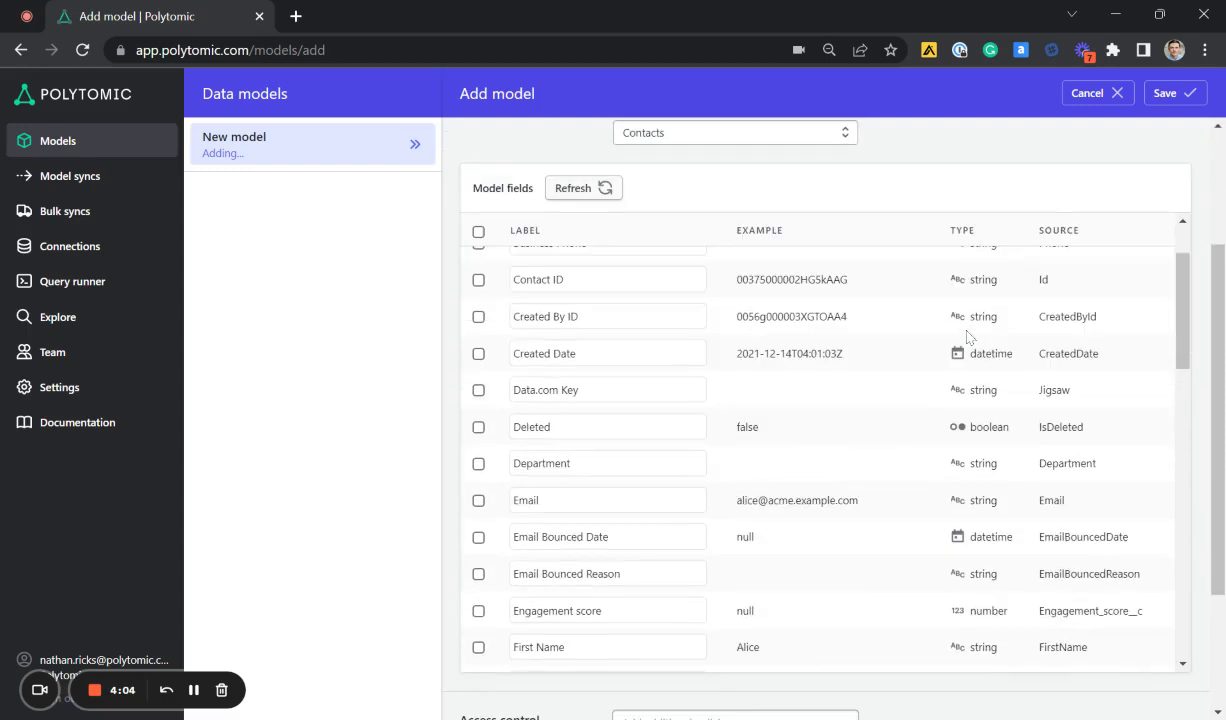
- Include only Email, First Name, Last Name and Department, then save the model
left_click(478, 500)
scroll(820, 450, "down", 1)
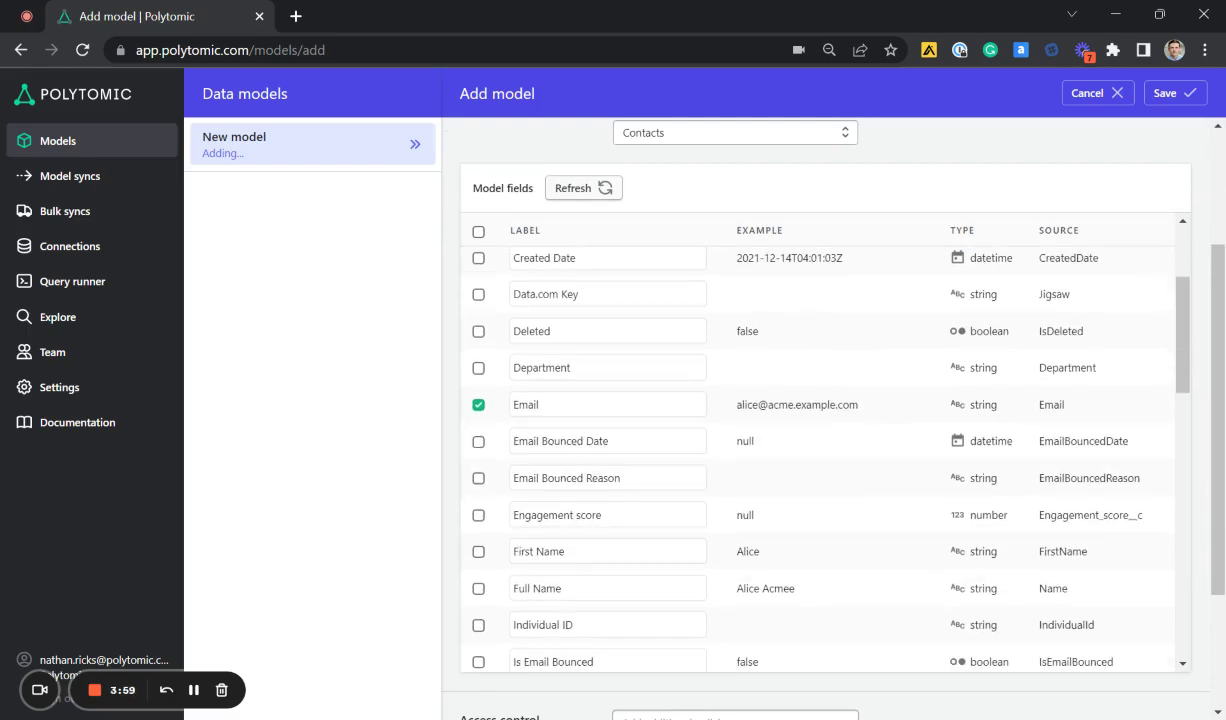
left_click(478, 552)
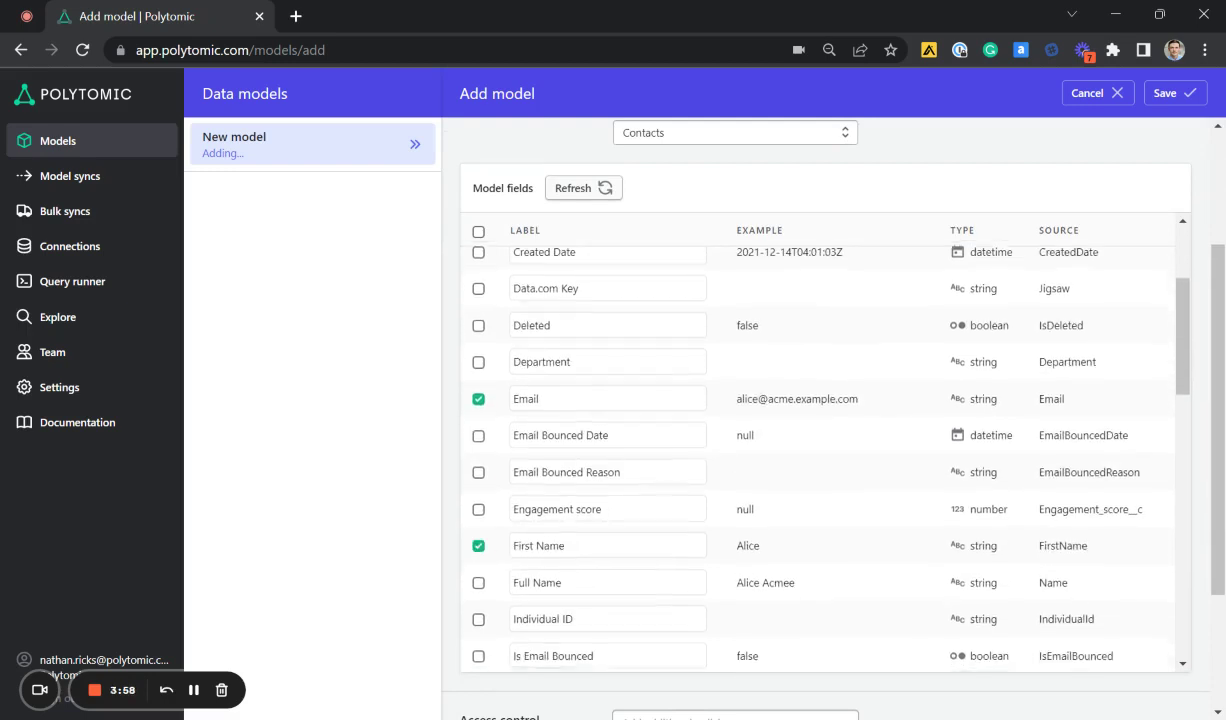
scroll(480, 556, "down", 3)
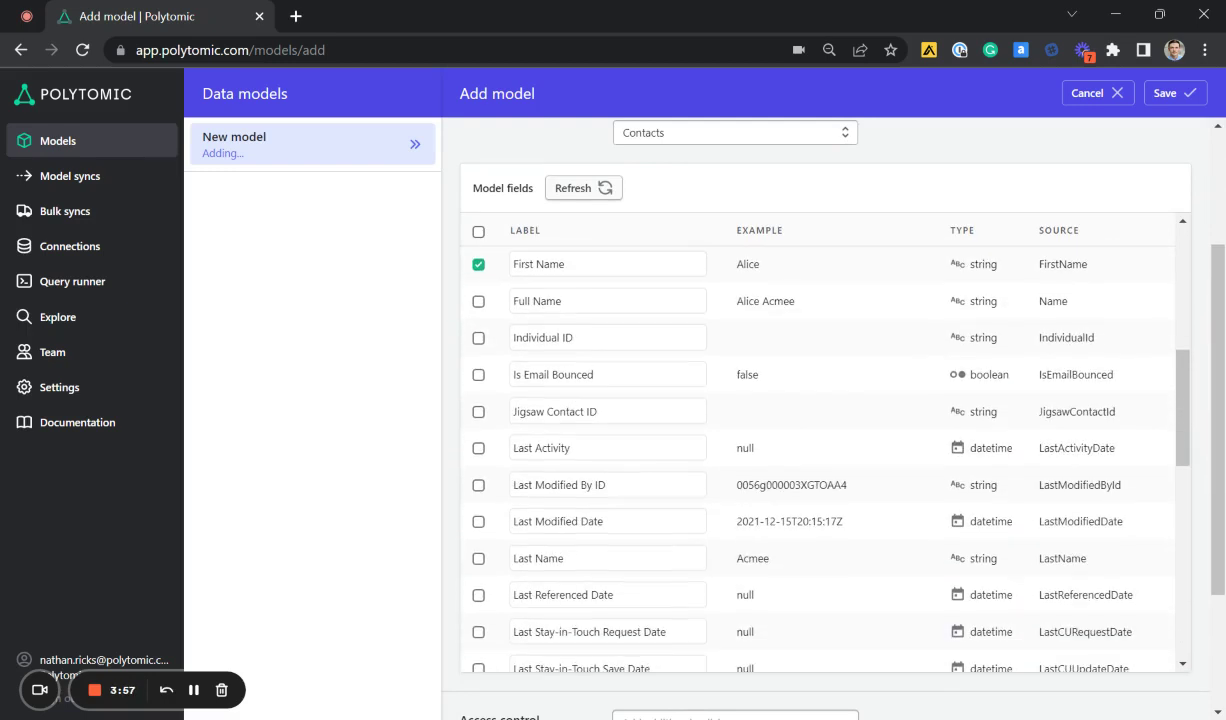
left_click(478, 558)
scroll(478, 560, "up", 5)
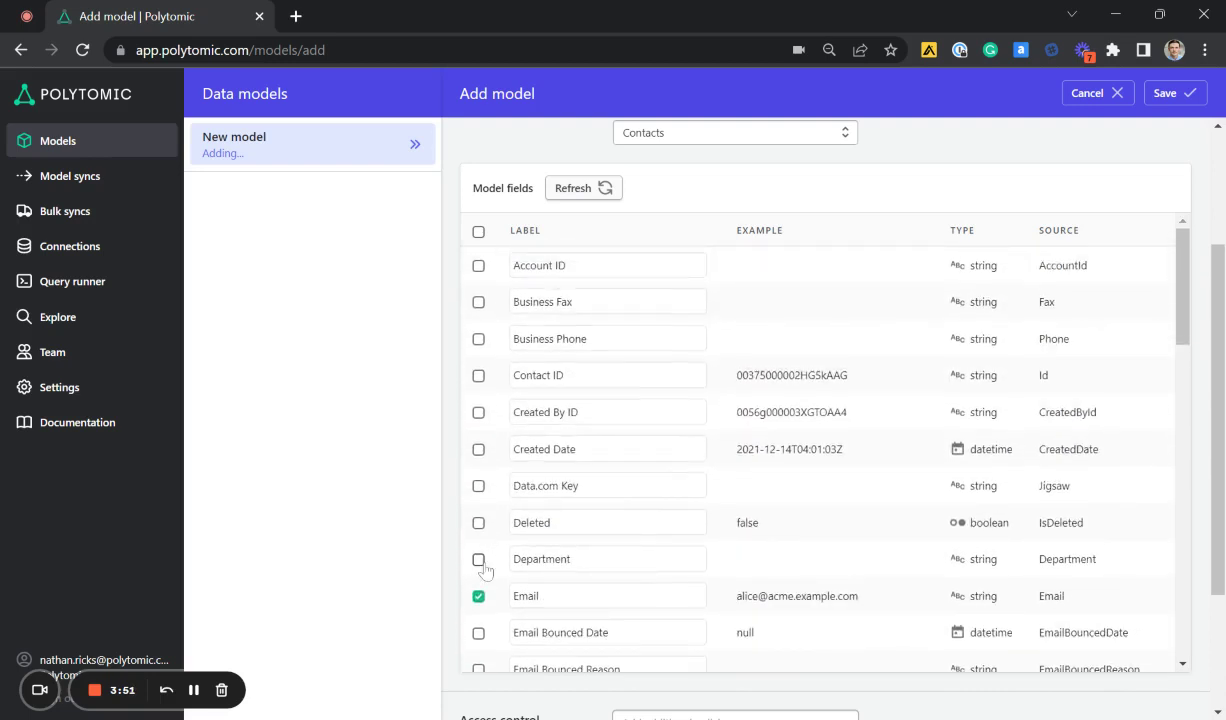
left_click(478, 559)
scroll(1207, 360, "down", 2)
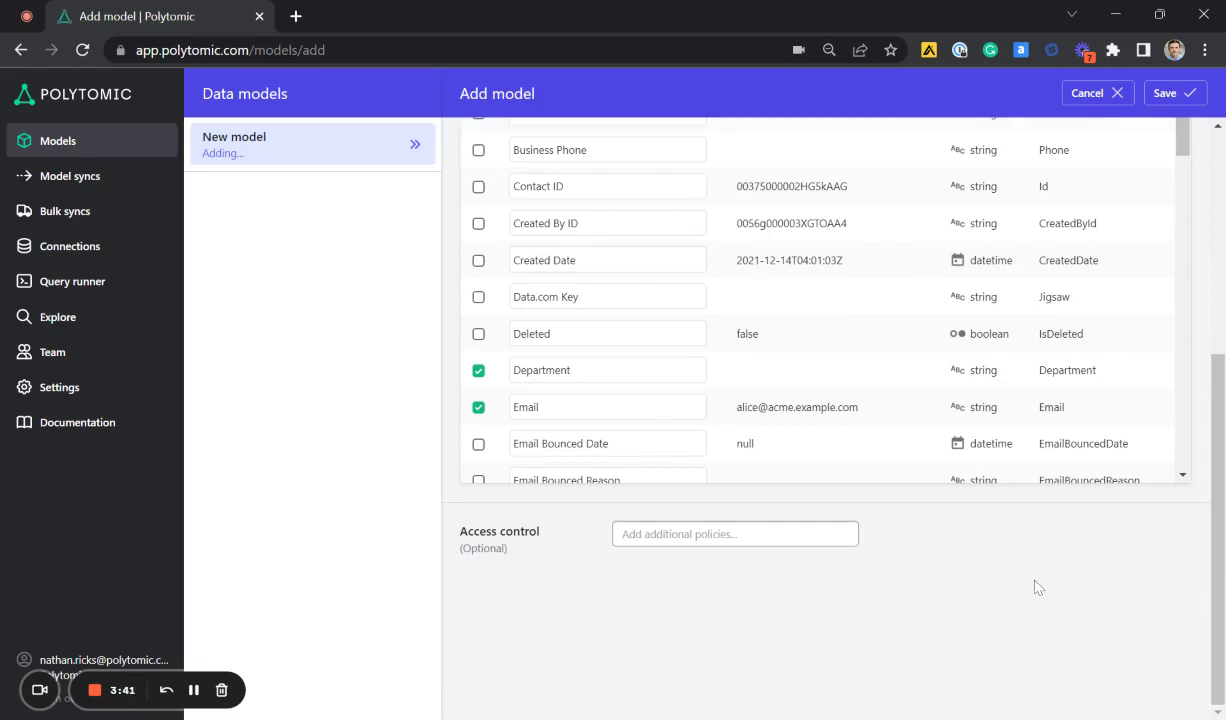
left_click(1167, 93)
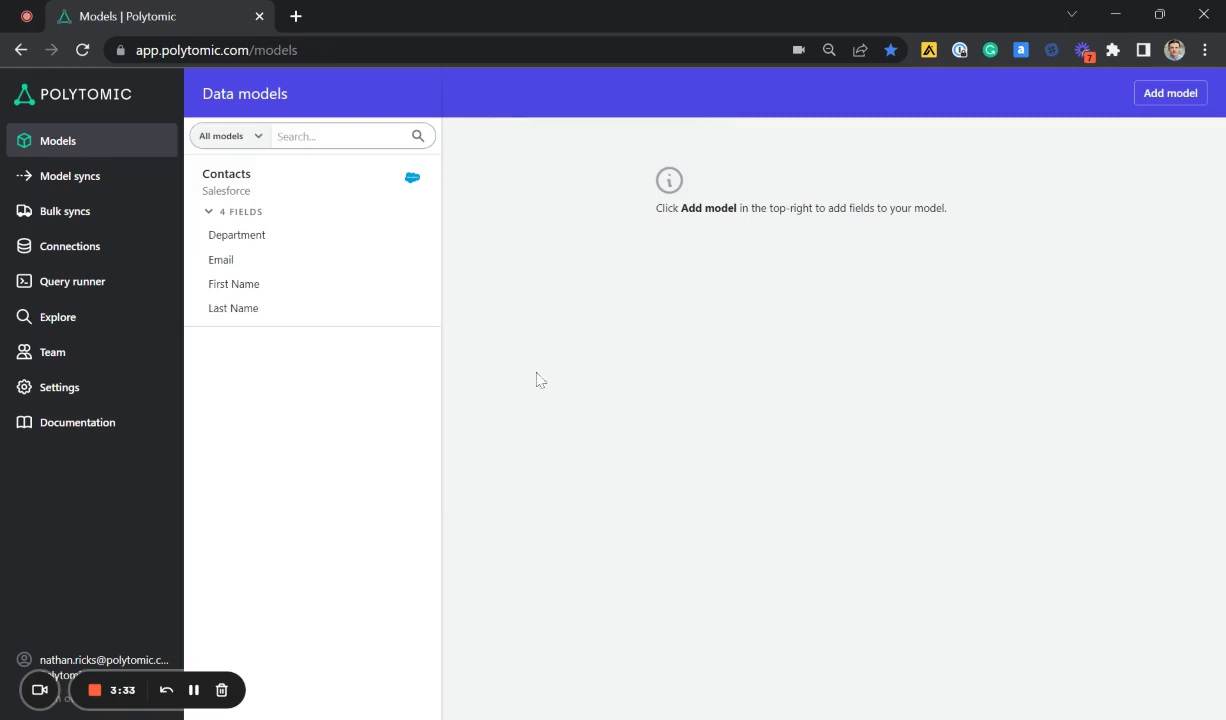
- Create a new sync with Marketo as the destination system and Leads as the target
left_click(133, 189)
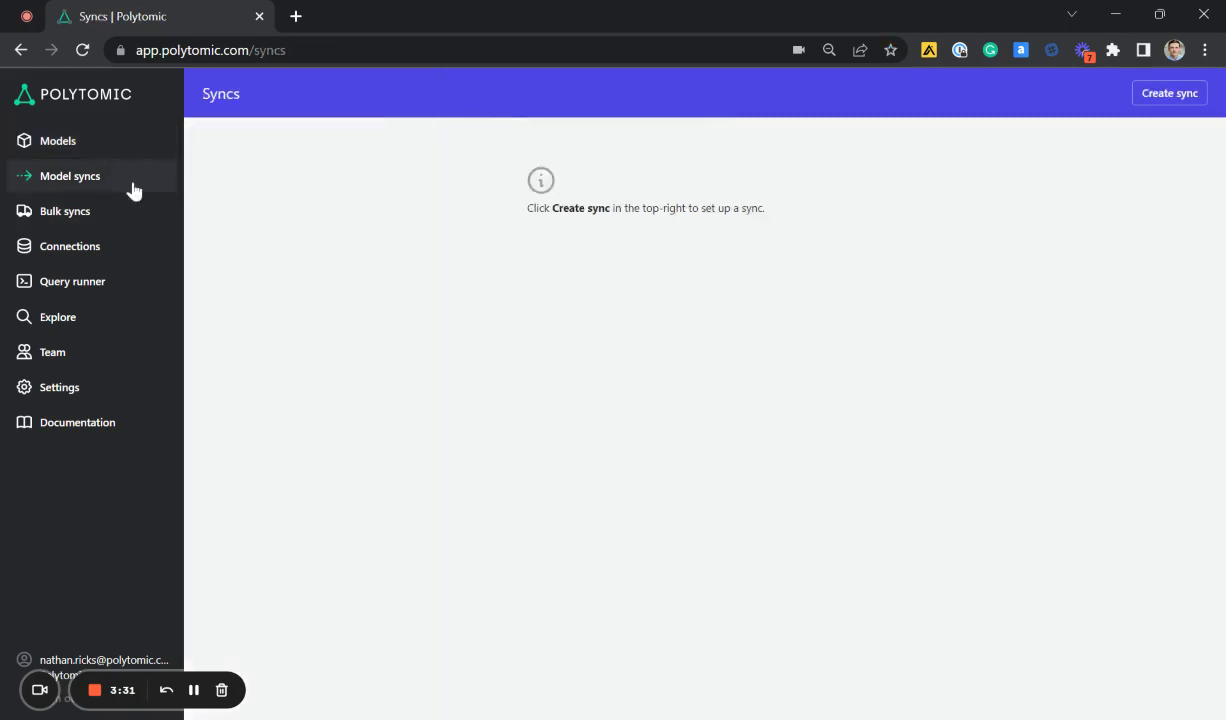
left_click(1175, 94)
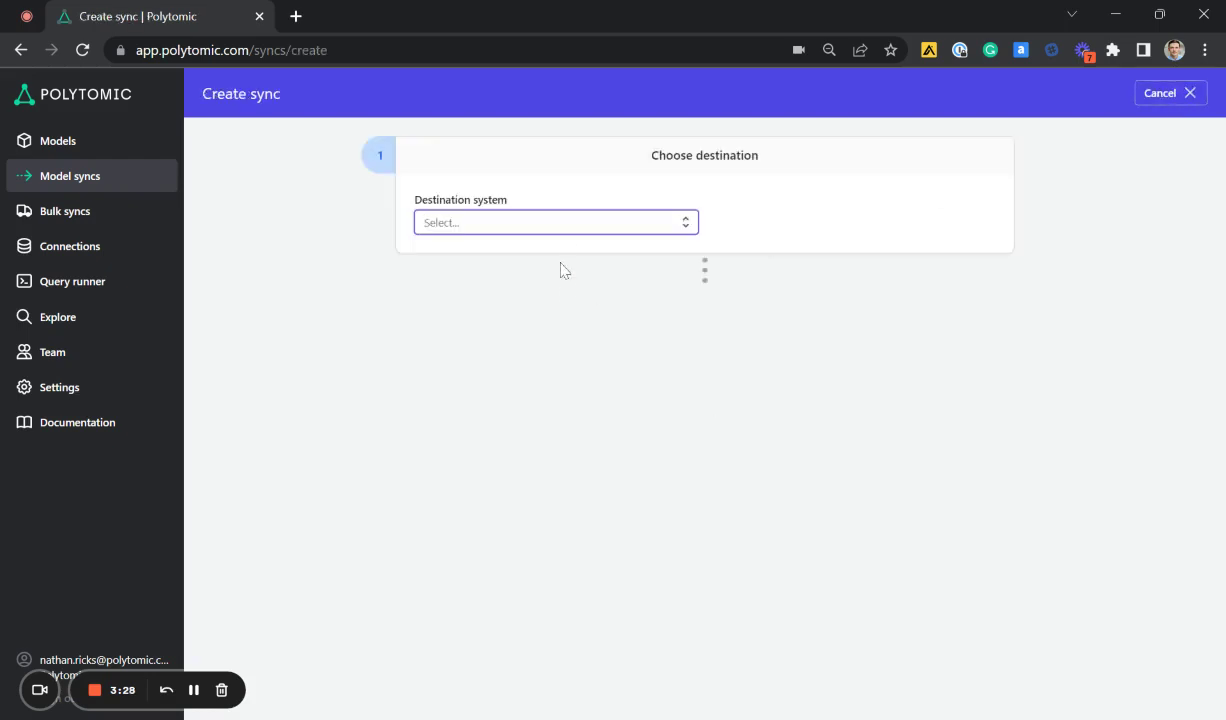
left_click(578, 223)
type("mark")
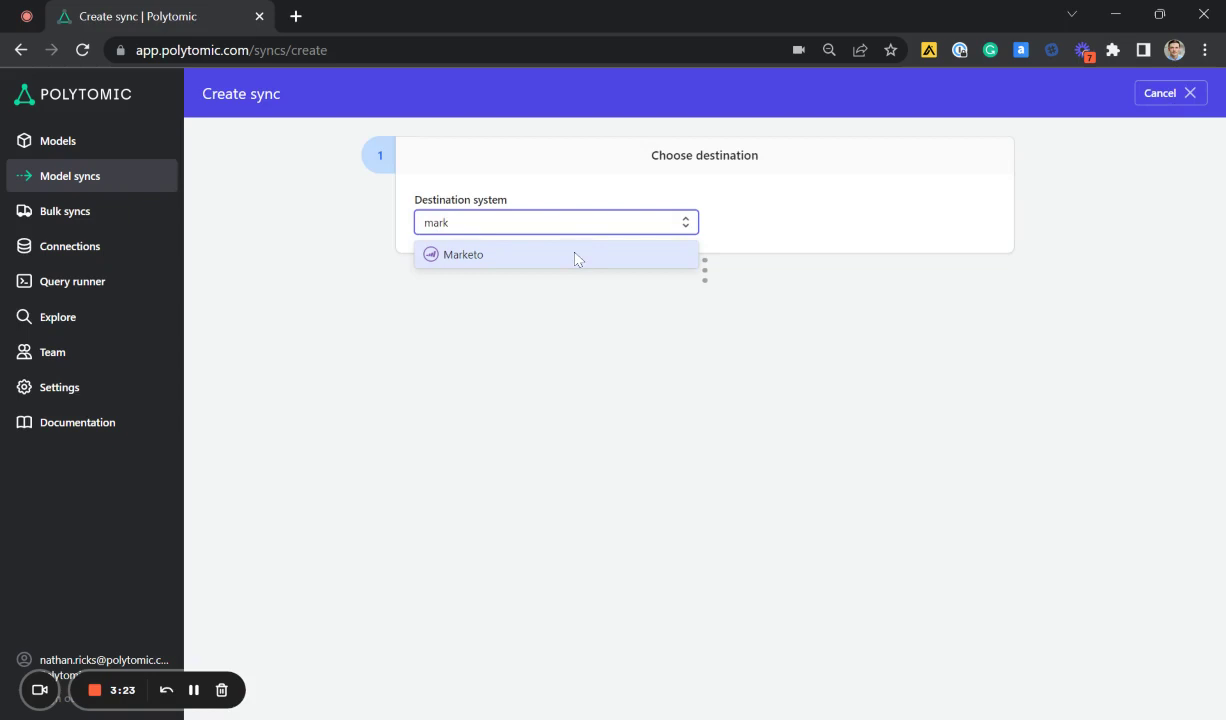
left_click(574, 257)
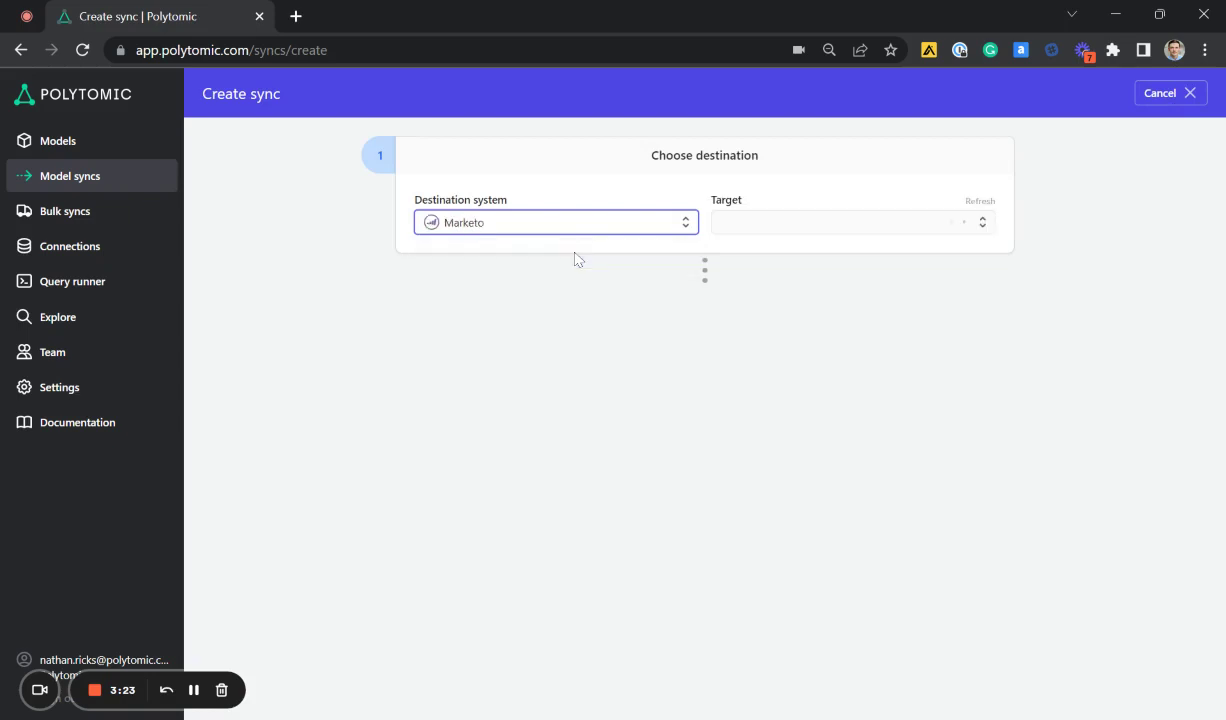
left_click(801, 231)
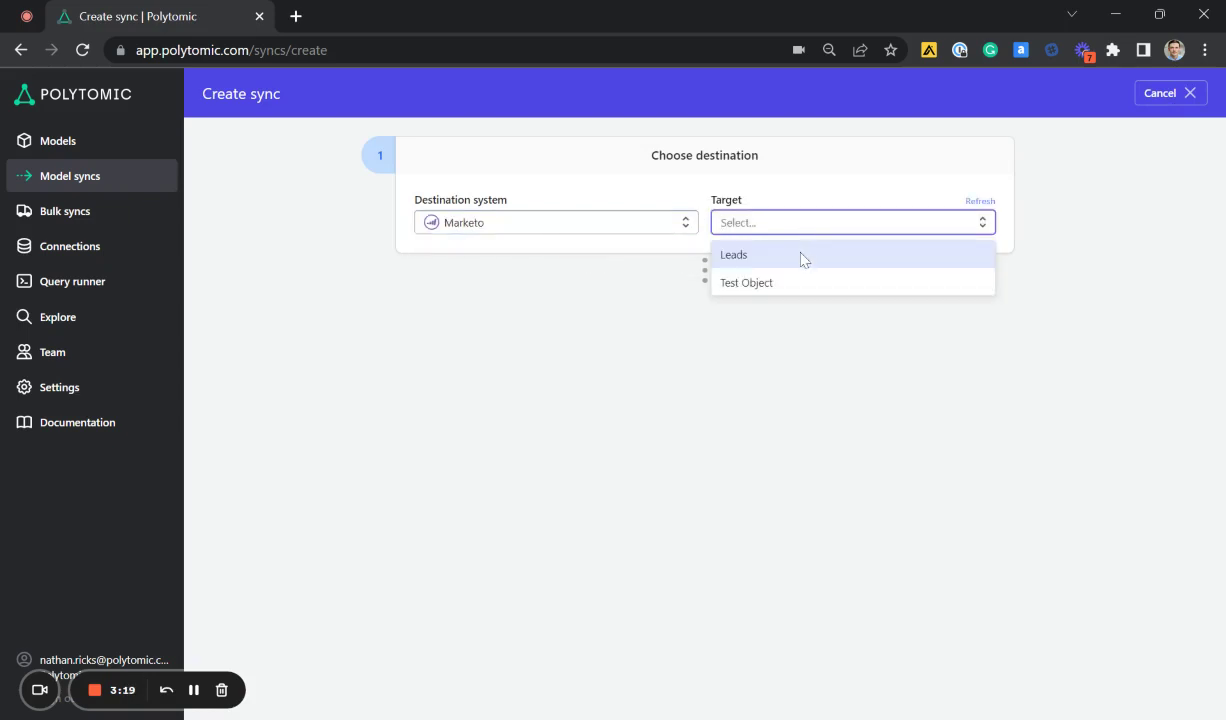
left_click(801, 259)
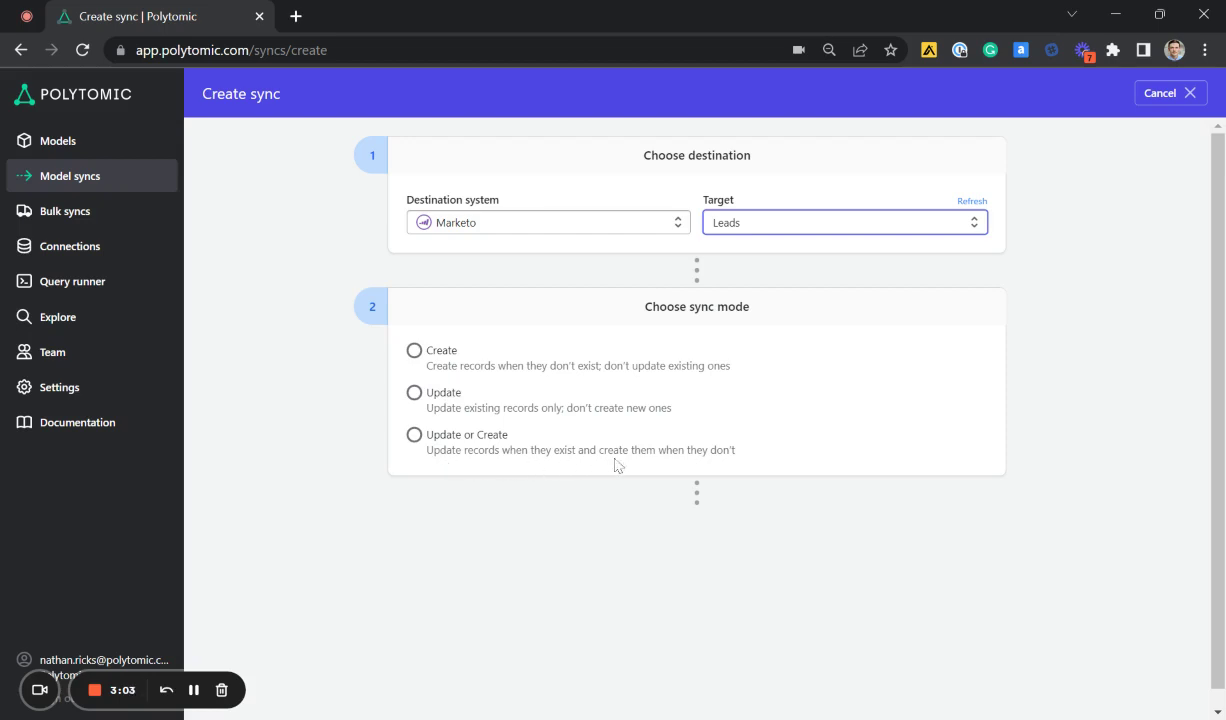
- Use Update or Create mode, matching records by Email to Email Address
left_click(416, 440)
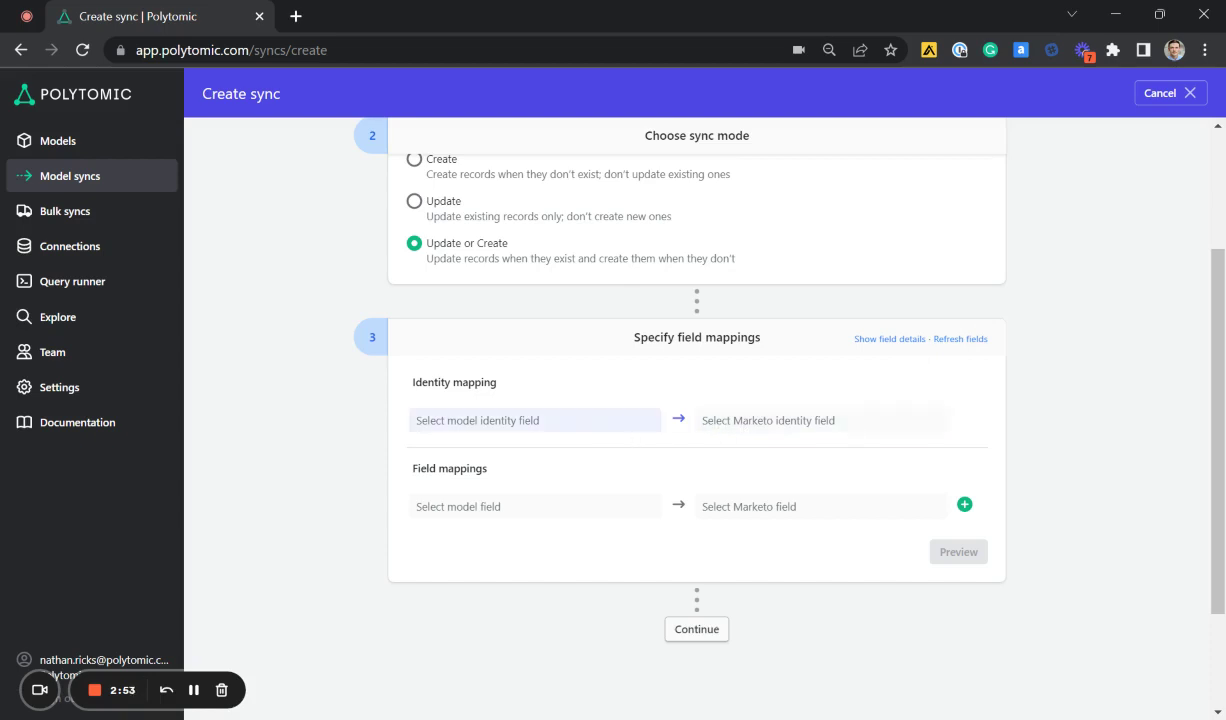
left_click(603, 428)
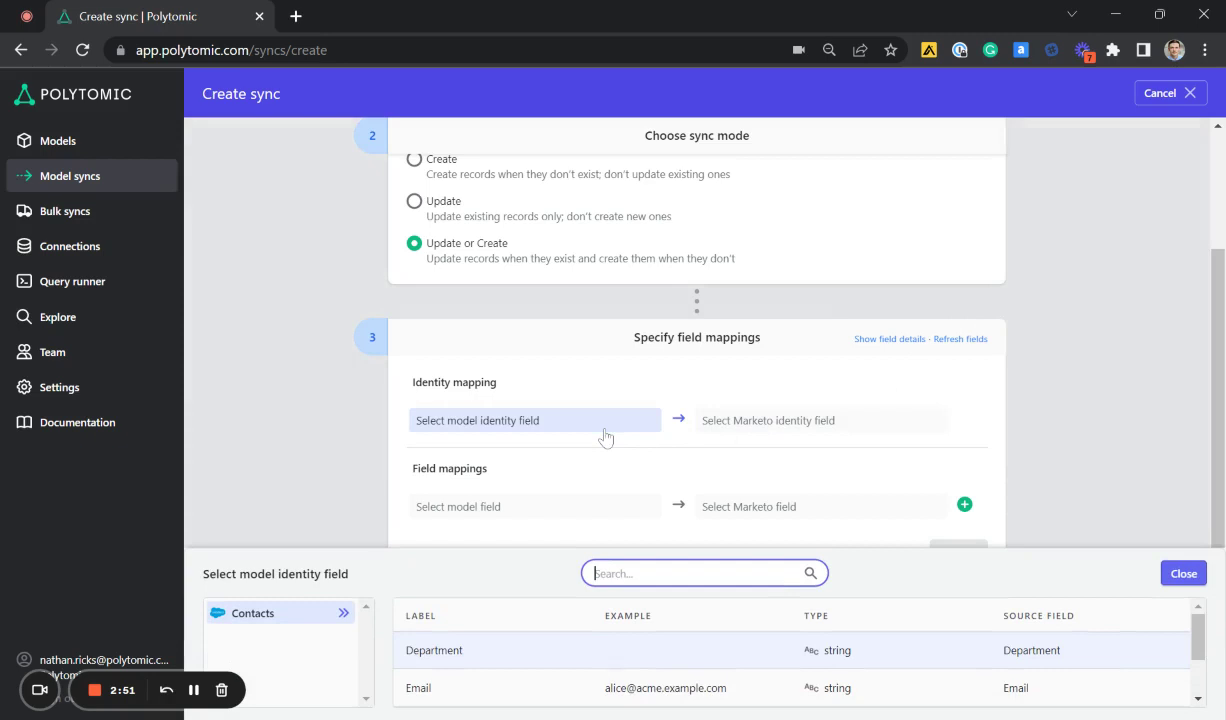
left_click(578, 690)
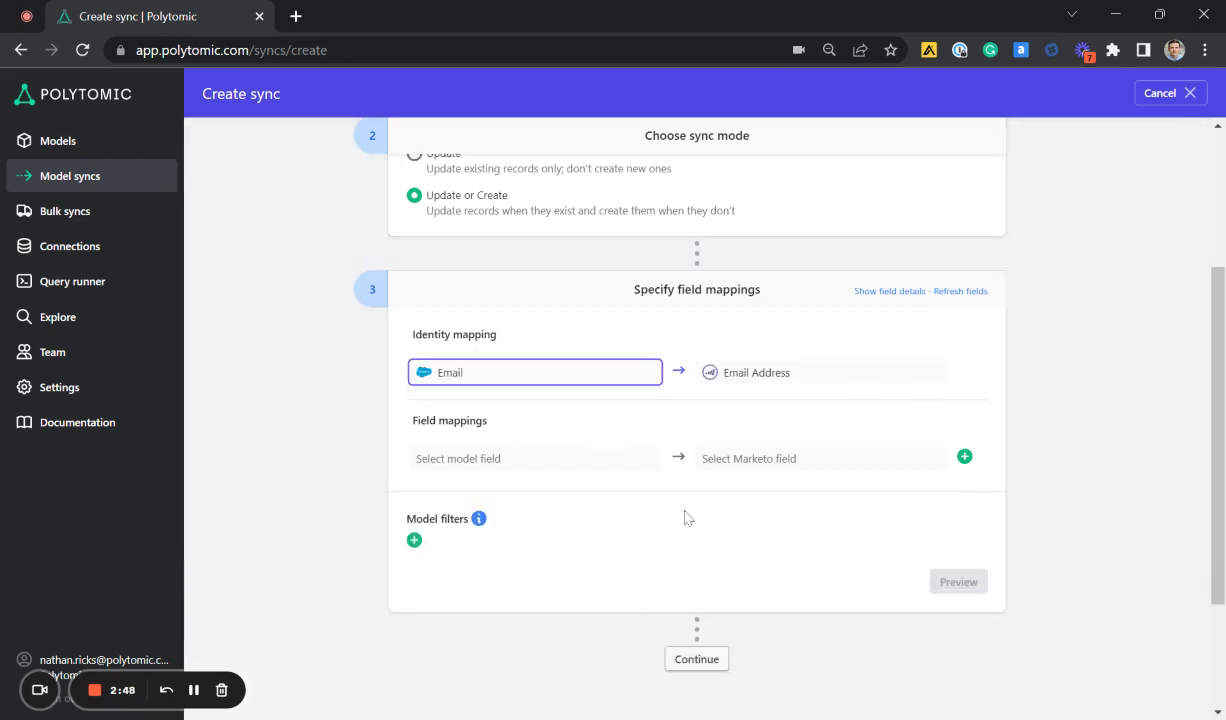
- Map First Name, Last Name and Department to their Marketo fields and remove the empty row
left_click(595, 466)
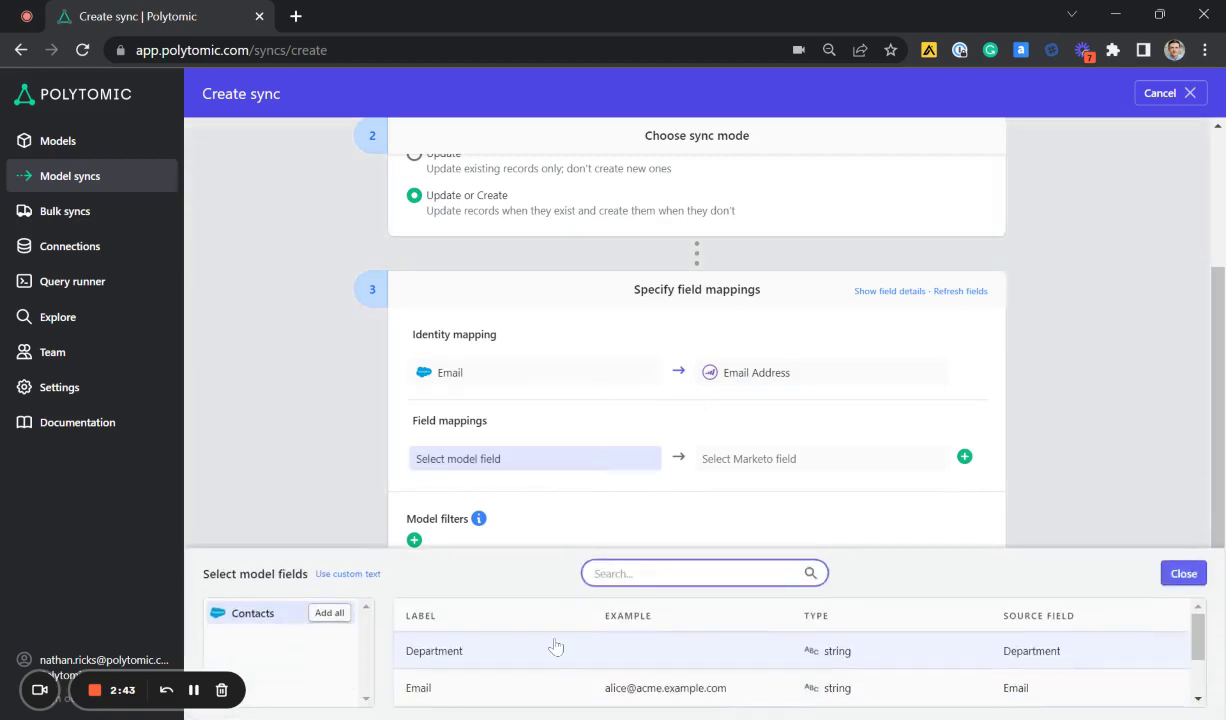
scroll(558, 660, "down", 2)
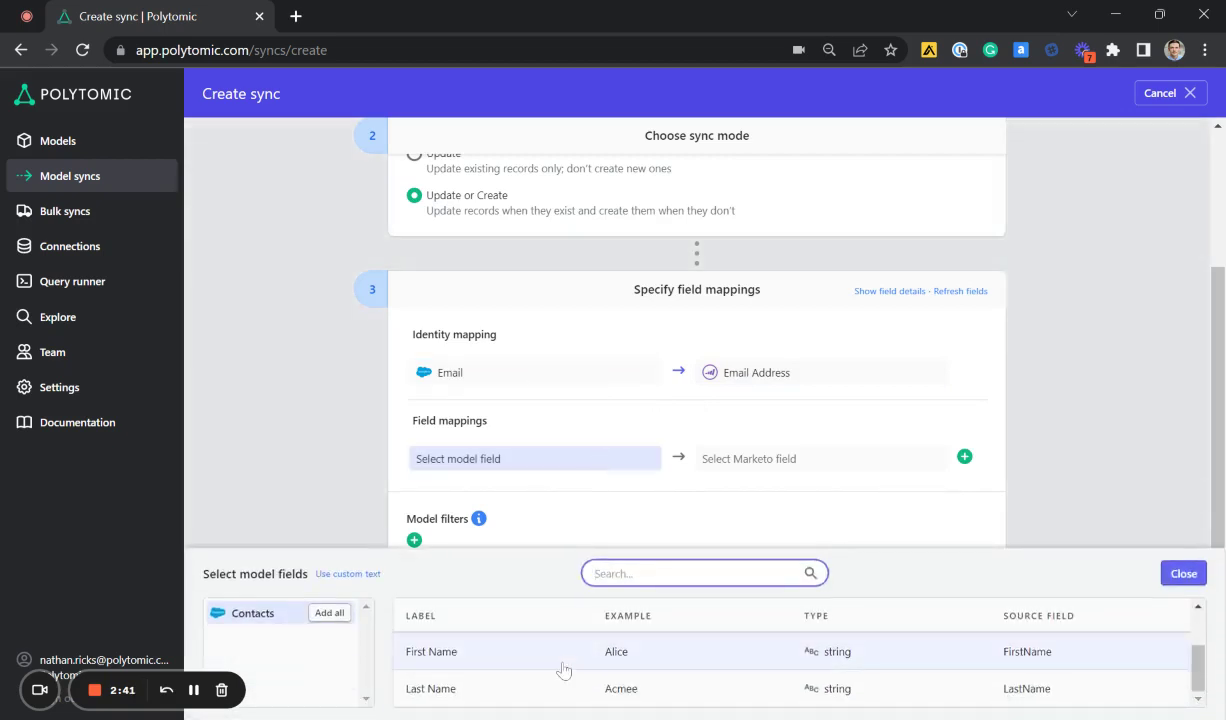
left_click(560, 655)
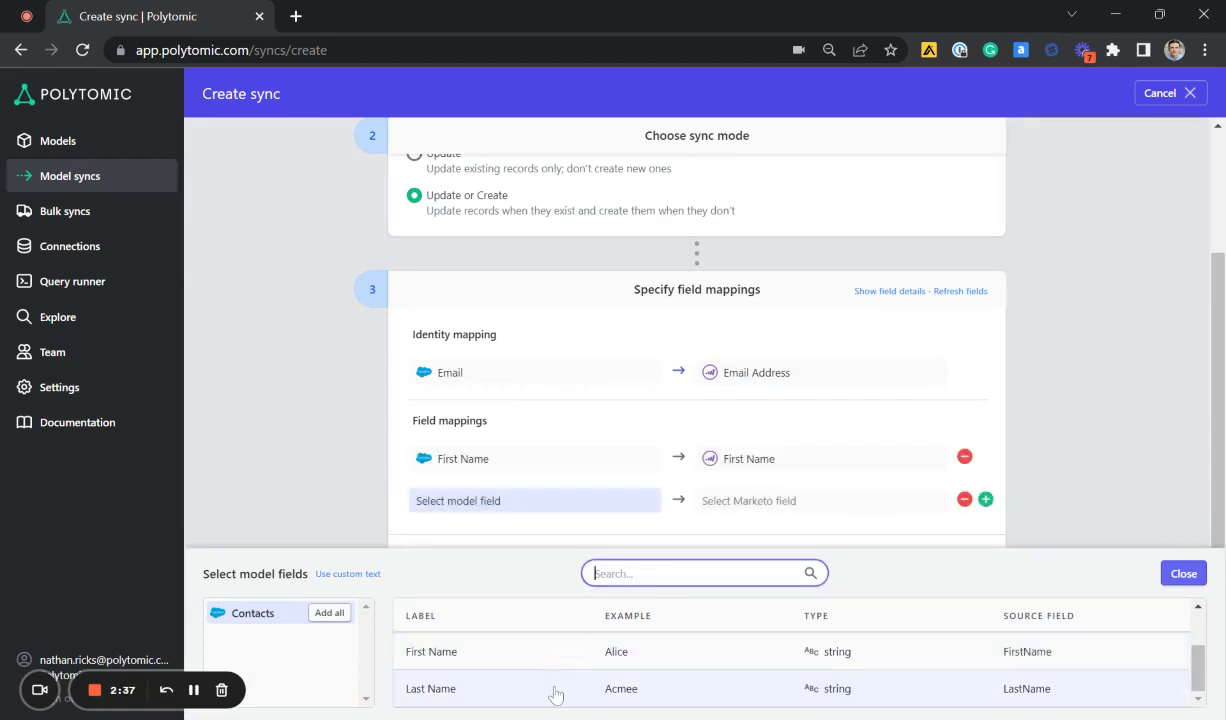
left_click(556, 690)
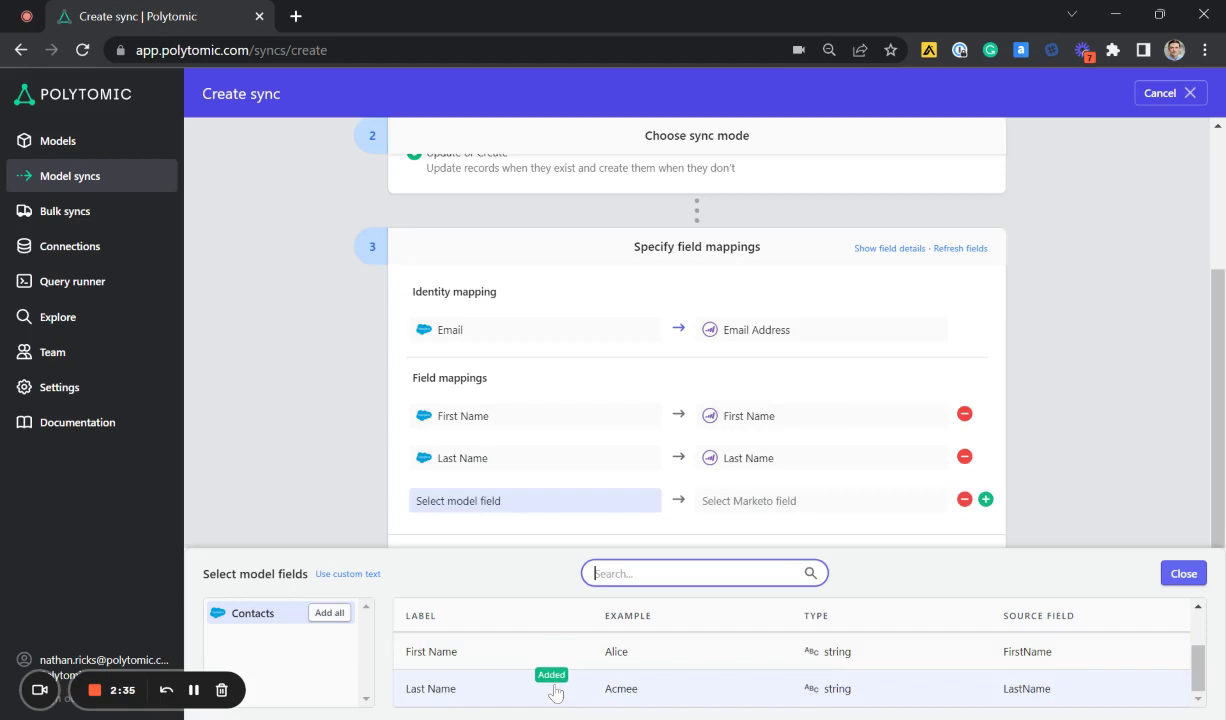
left_click(545, 651)
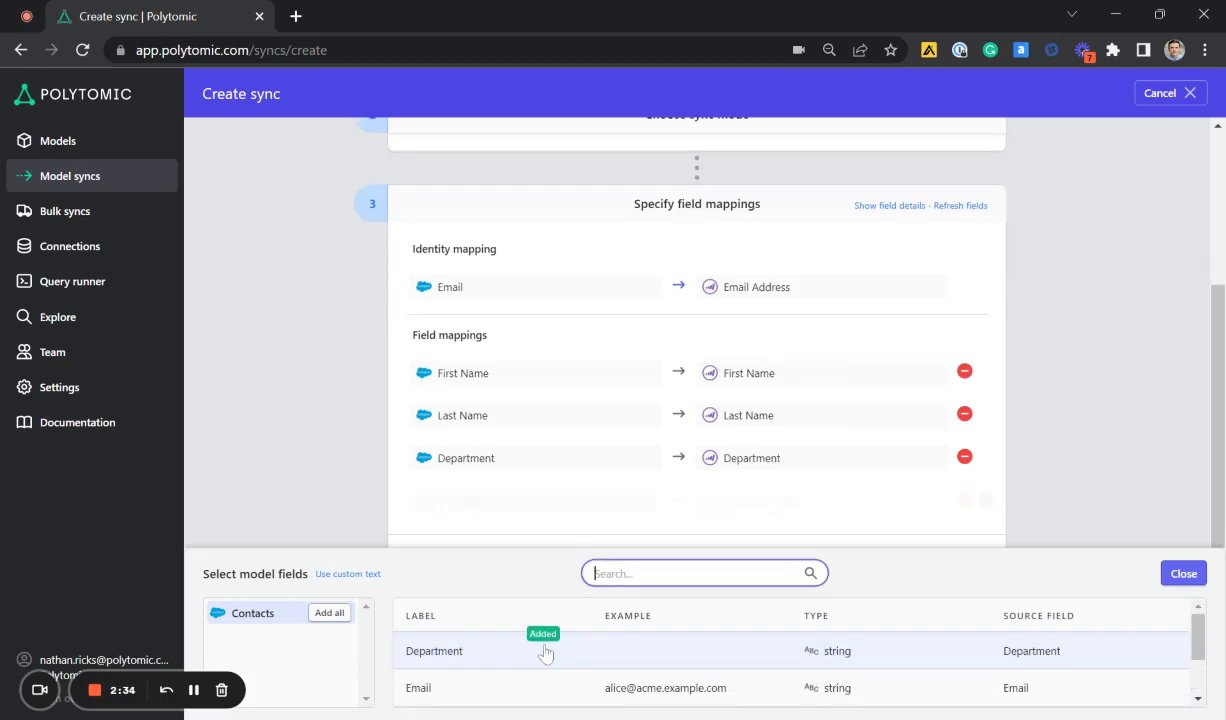
left_click(1183, 573)
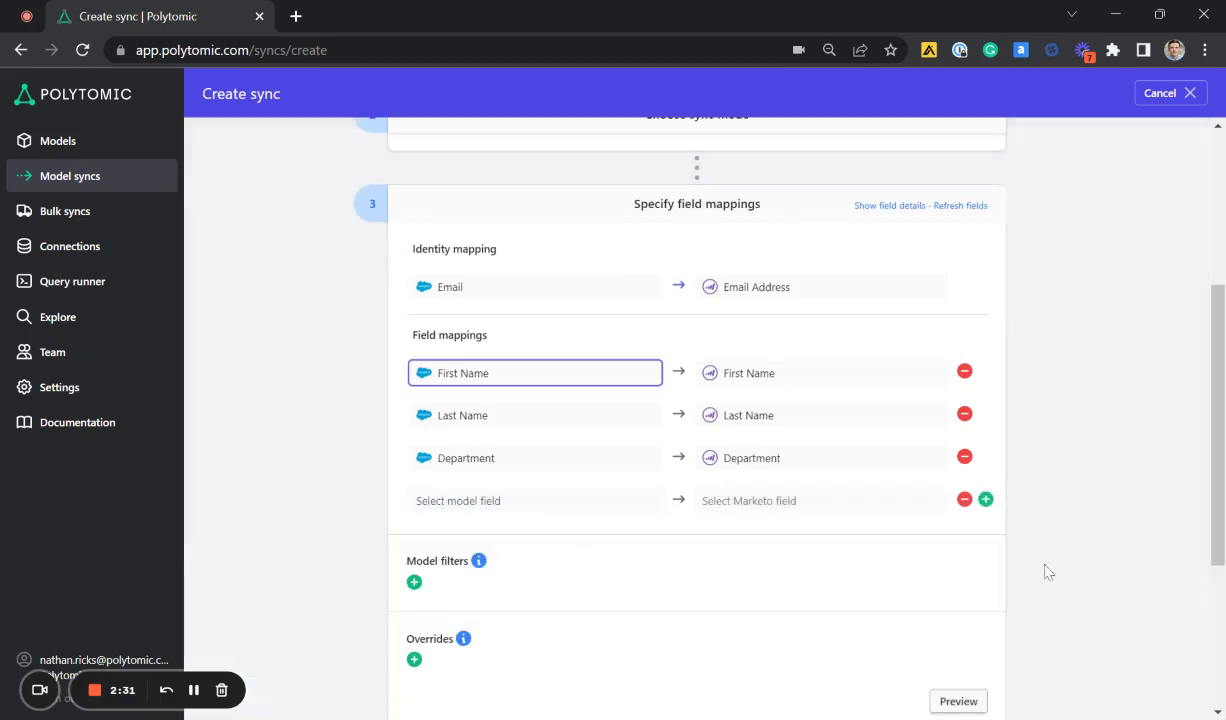
left_click(963, 500)
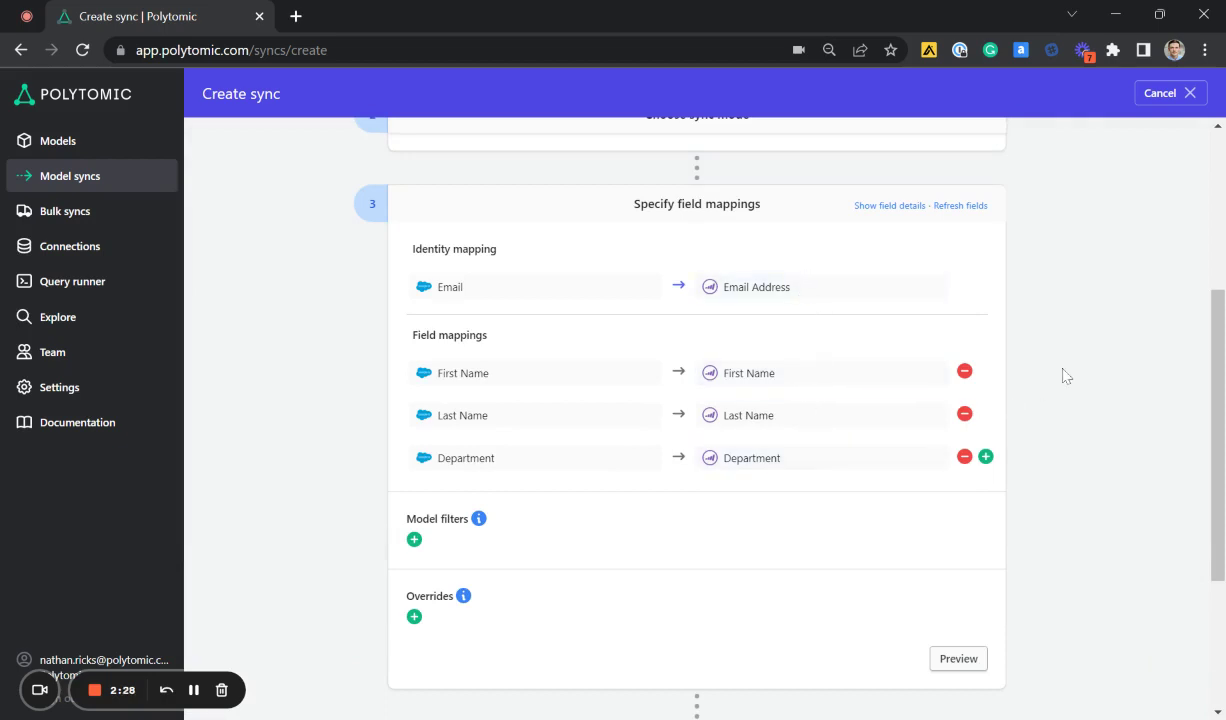
scroll(1066, 377, "down", 1)
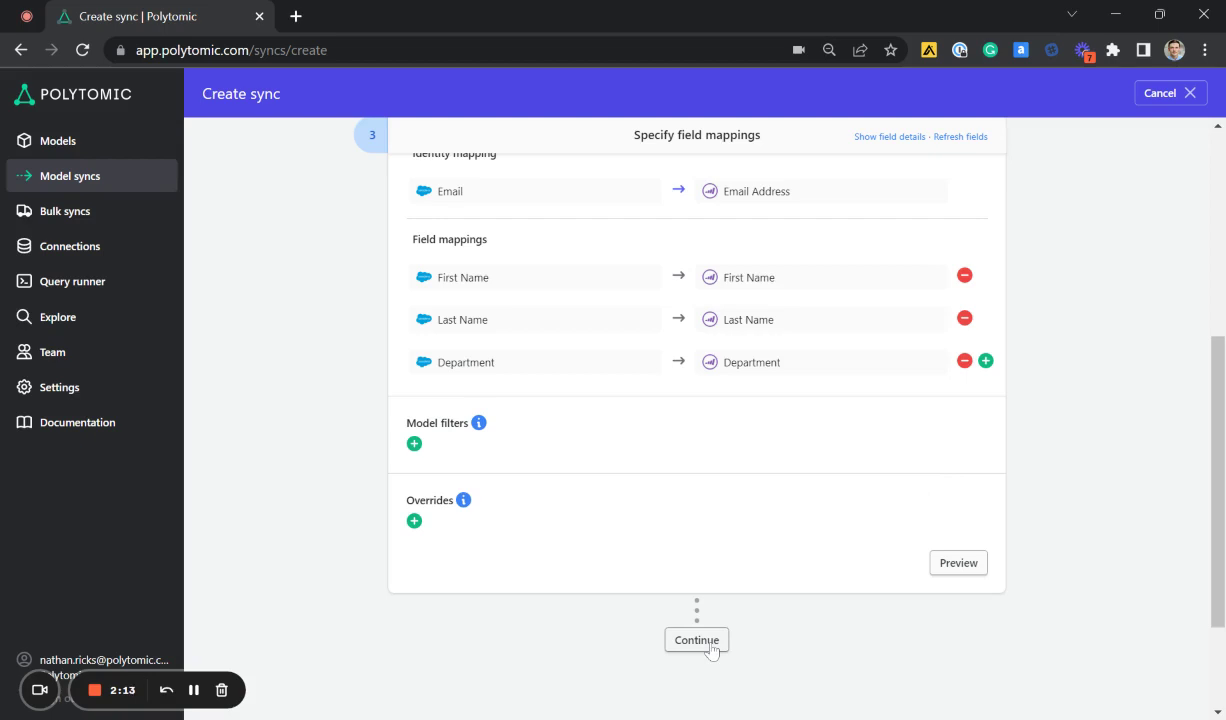
- Set the sync schedule's Frequency to Continuous
left_click(710, 648)
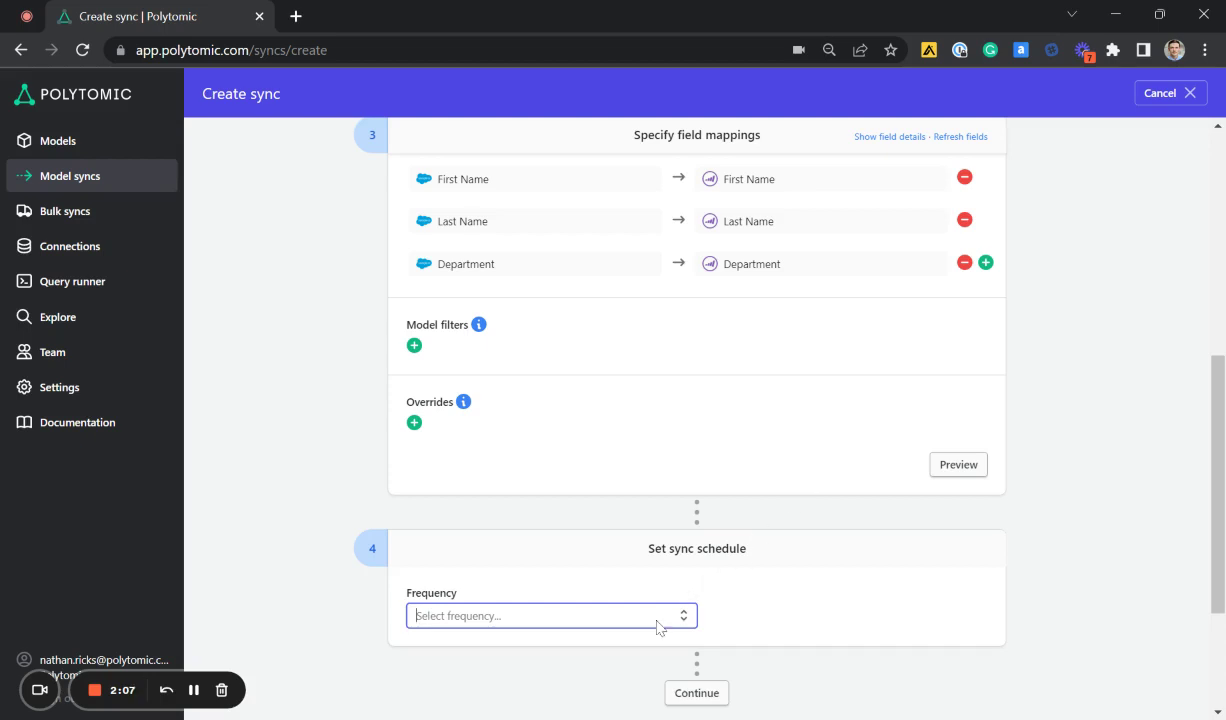
scroll(667, 568, "down", 2)
scroll(709, 567, "down", 2)
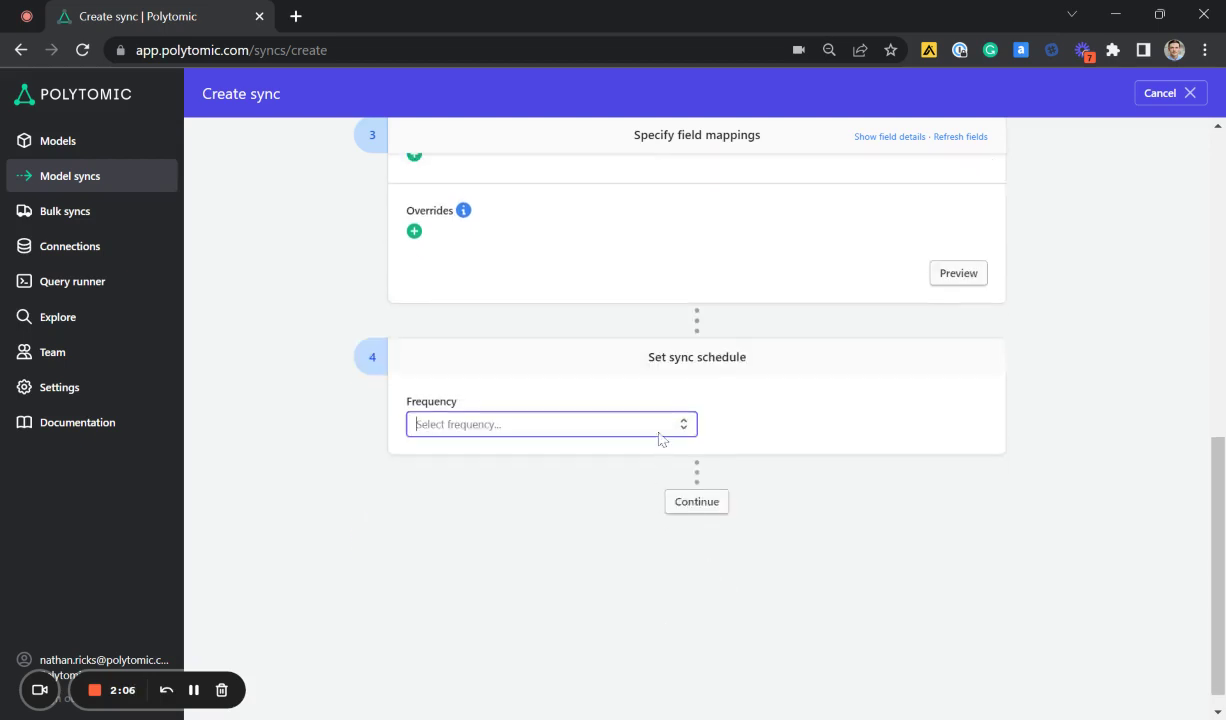
left_click(632, 422)
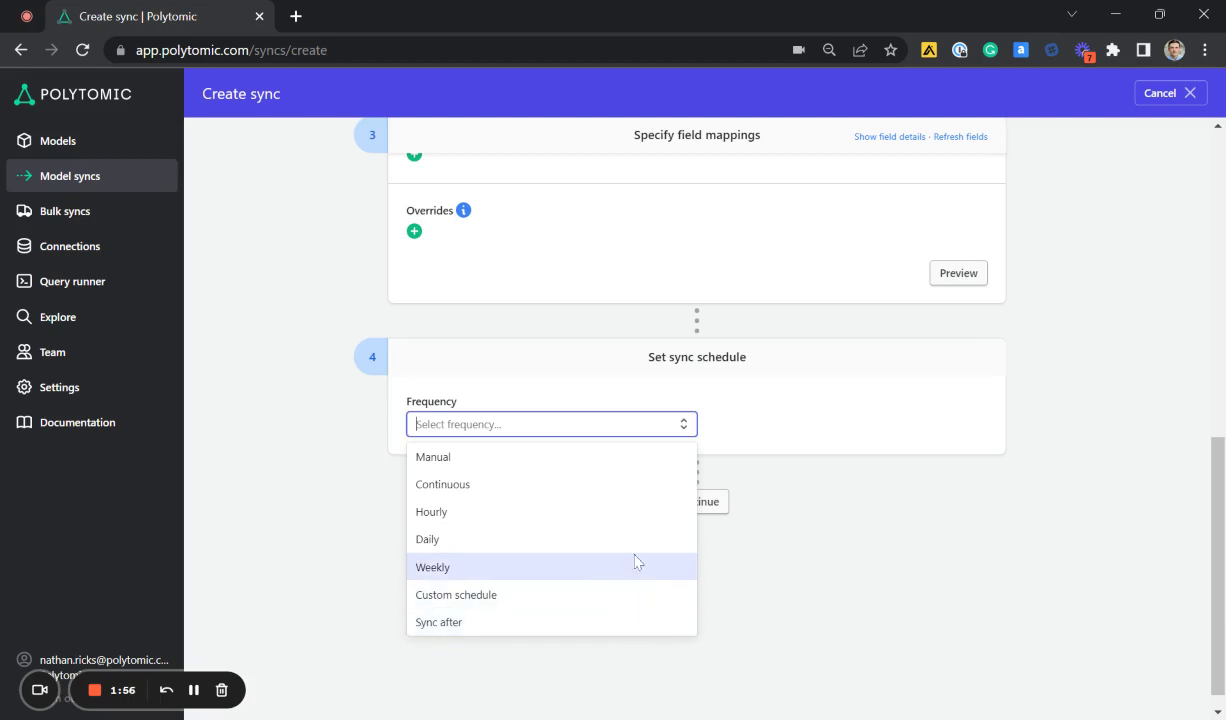
left_click(641, 489)
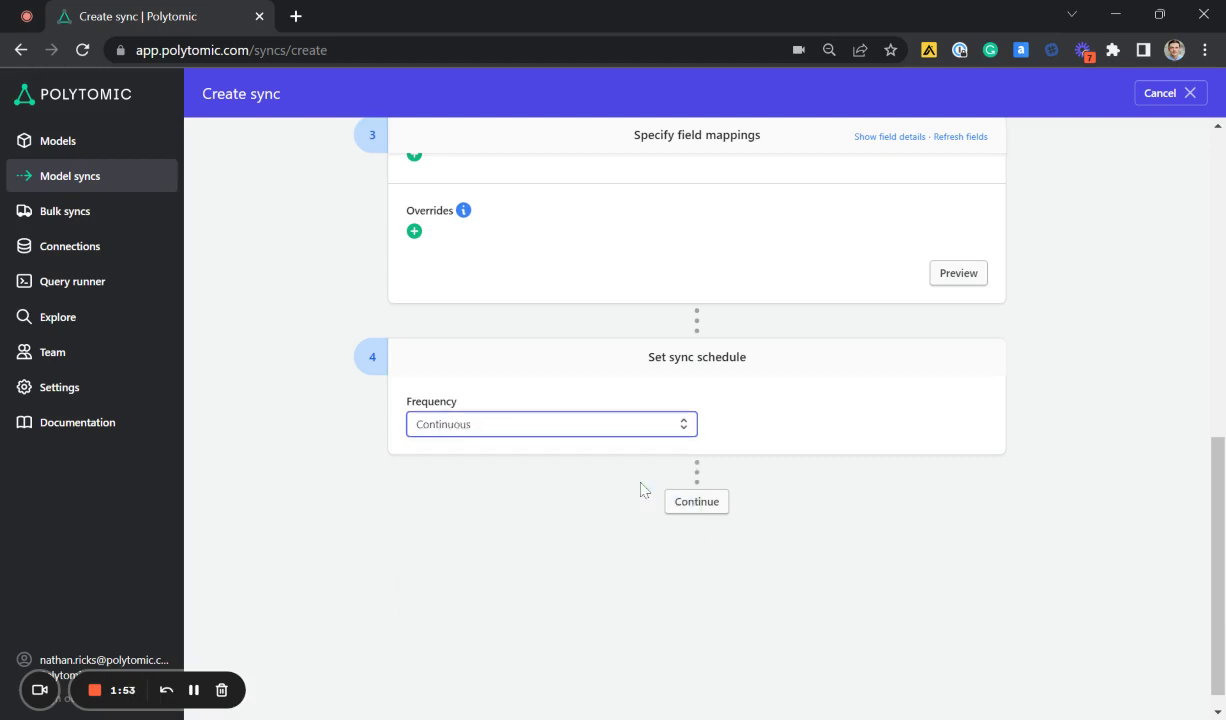
- Continue to the sync summary and save the Marketo Leads sync
left_click(690, 502)
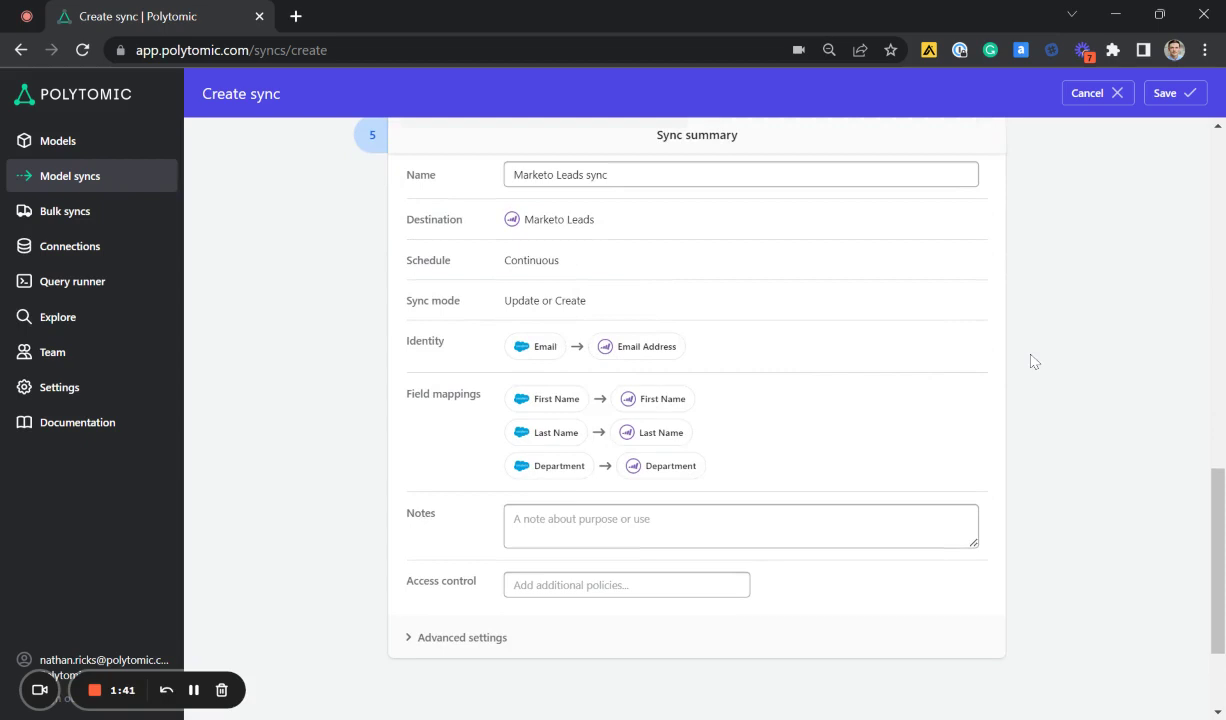
left_click(1172, 94)
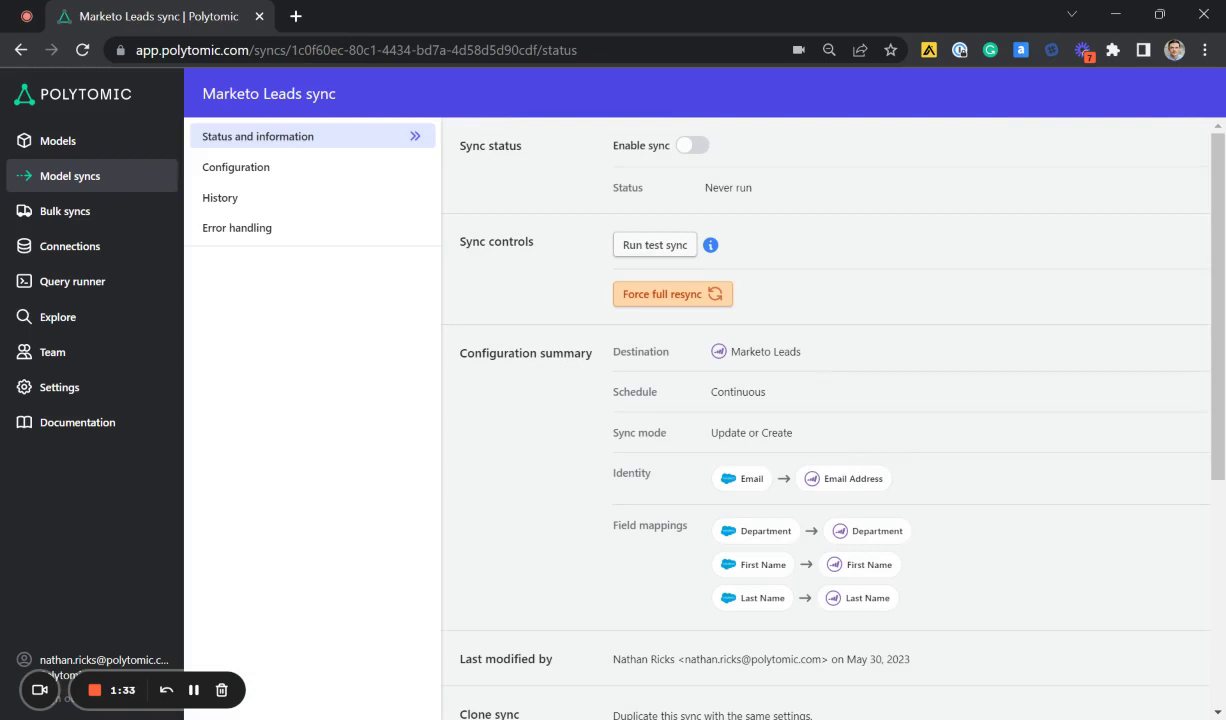
- Turn on the Enable sync toggle for the Marketo Leads sync
mouse_move(709, 250)
left_click(688, 146)
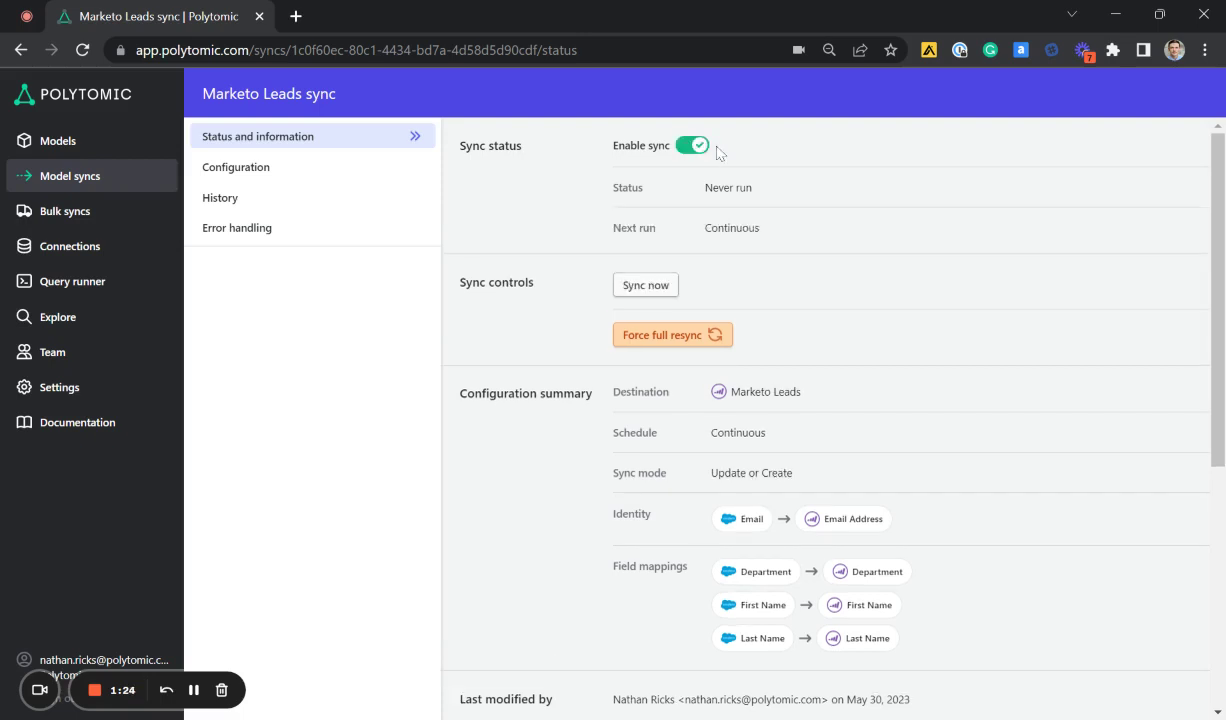